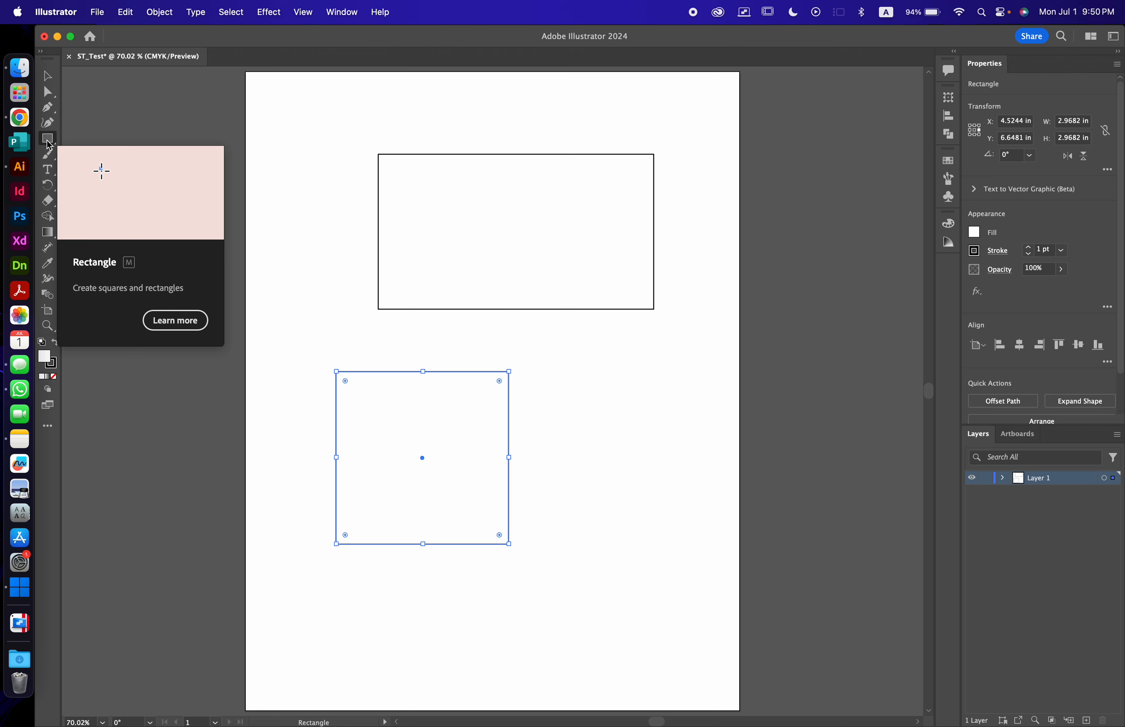
Draw an ellipse about 3.75 in wide and 2.21 in high beside the square, below the wide rectangle
left_click(49, 145)
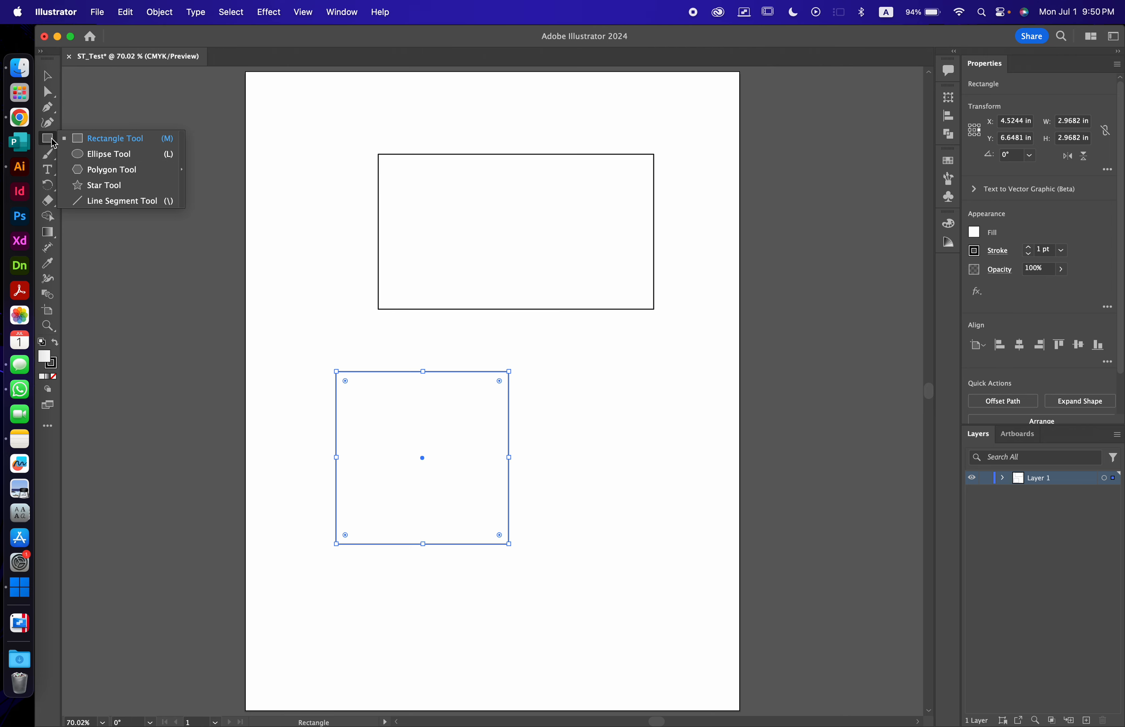
left_click(109, 155)
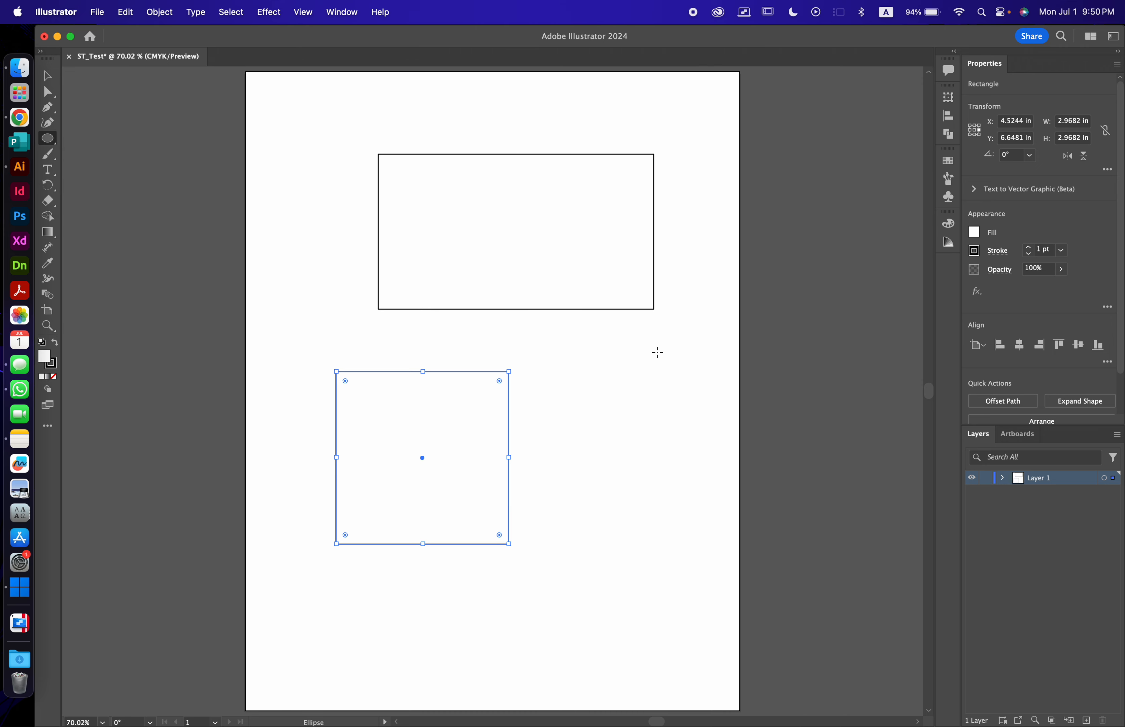
left_click_drag(518, 340, 737, 471)
key("shift")
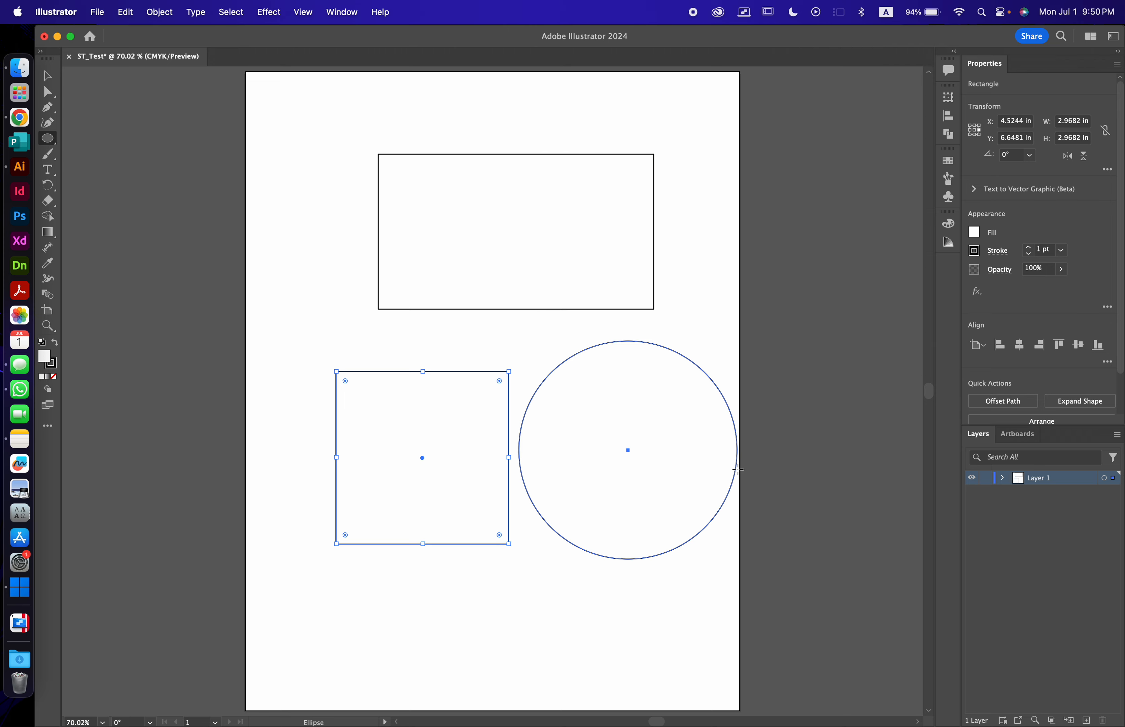
left_click_drag(738, 470, 738, 469)
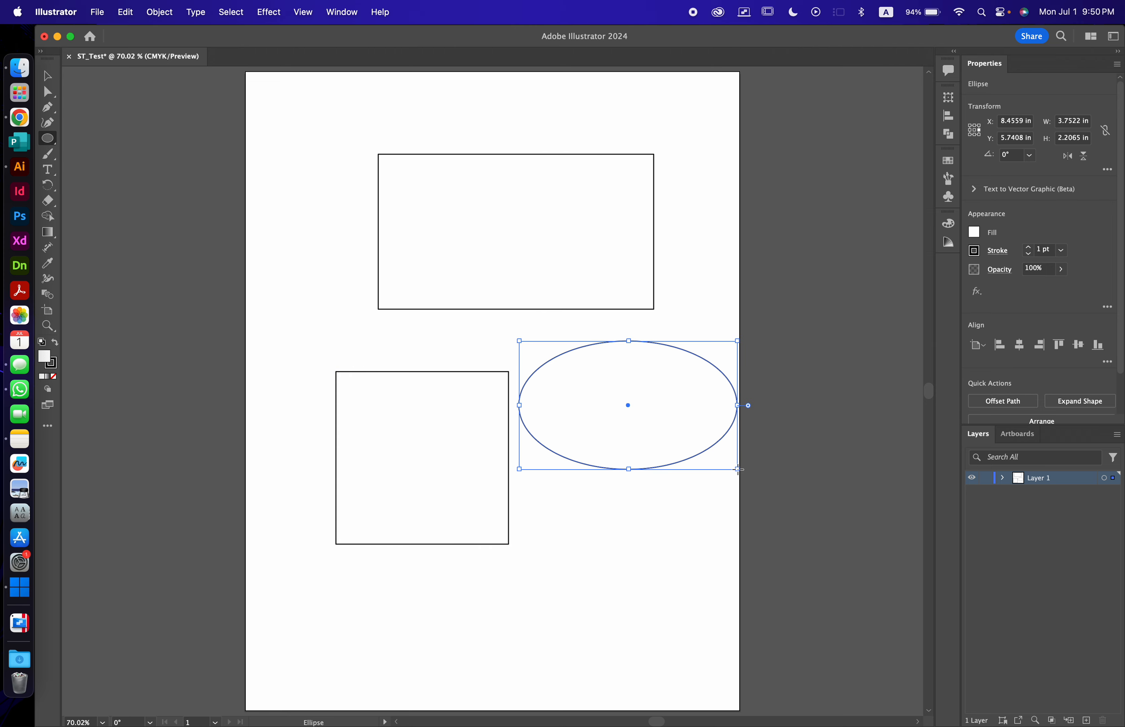
Move the wide rectangle up and left, the ellipse up, and the square down toward the artboard's left edge
left_click(49, 75)
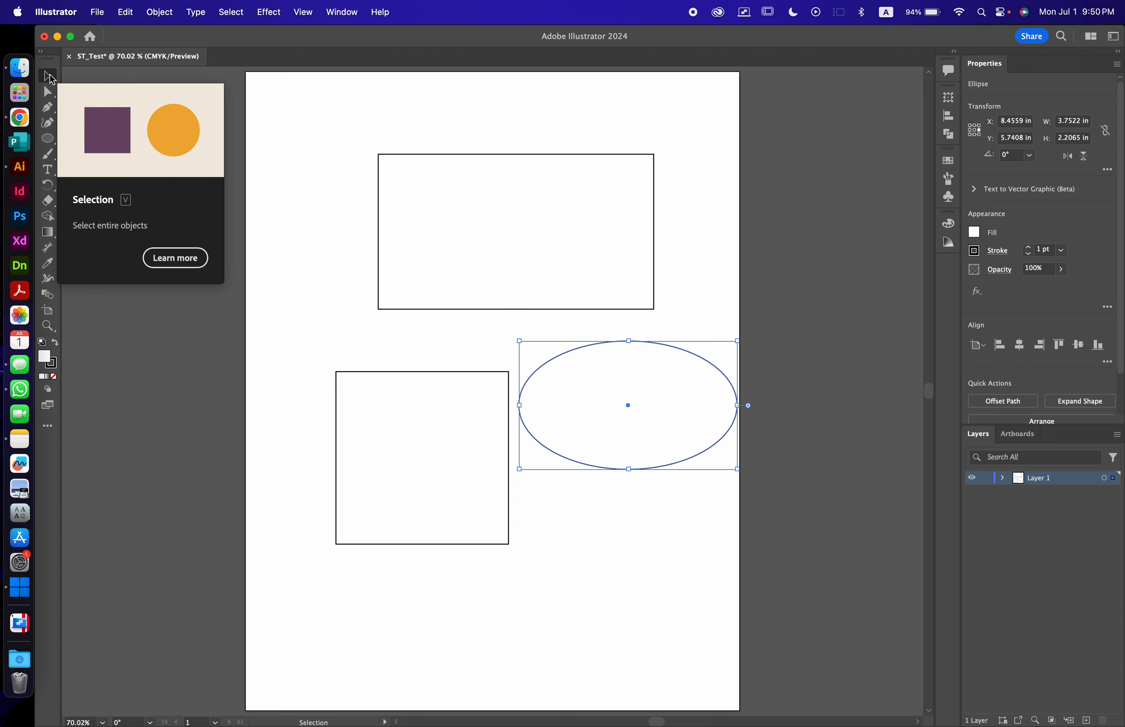
left_click_drag(587, 279, 481, 246)
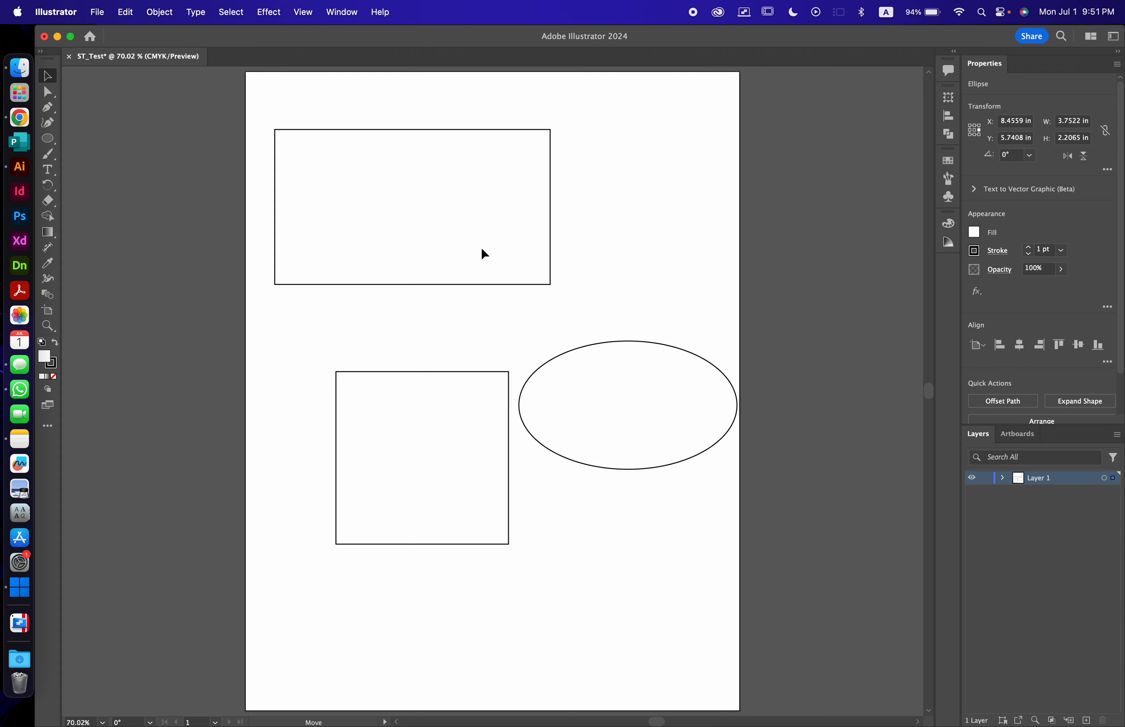
left_click_drag(622, 355, 622, 296)
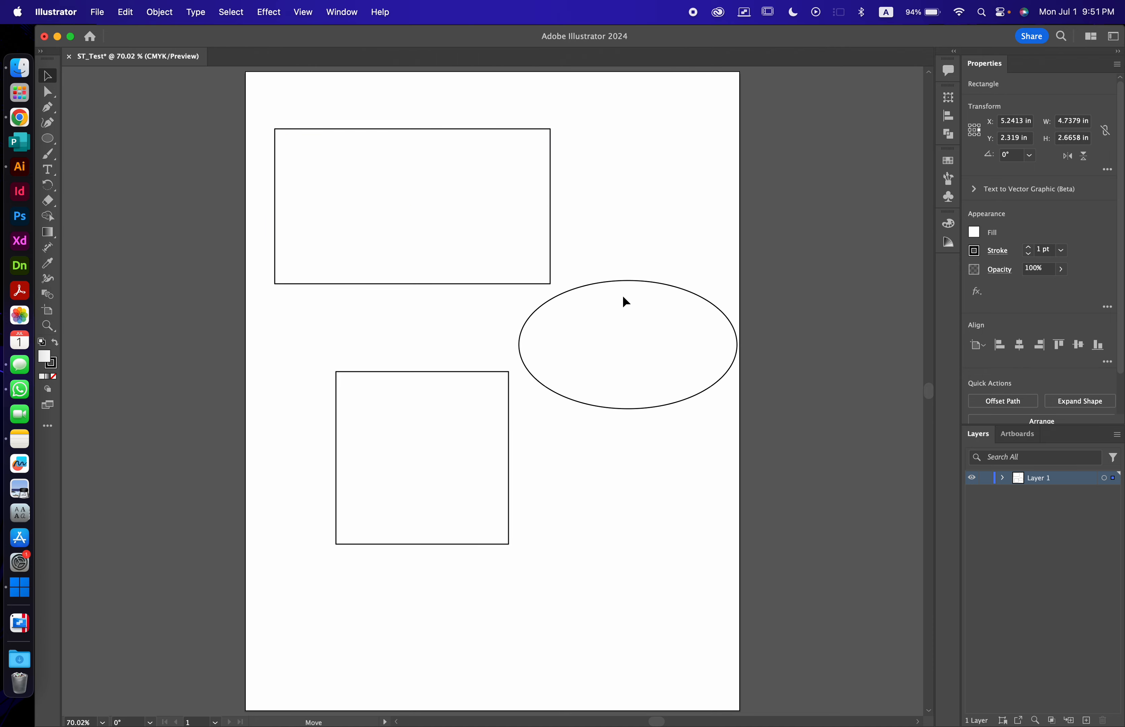
left_click_drag(493, 403, 432, 428)
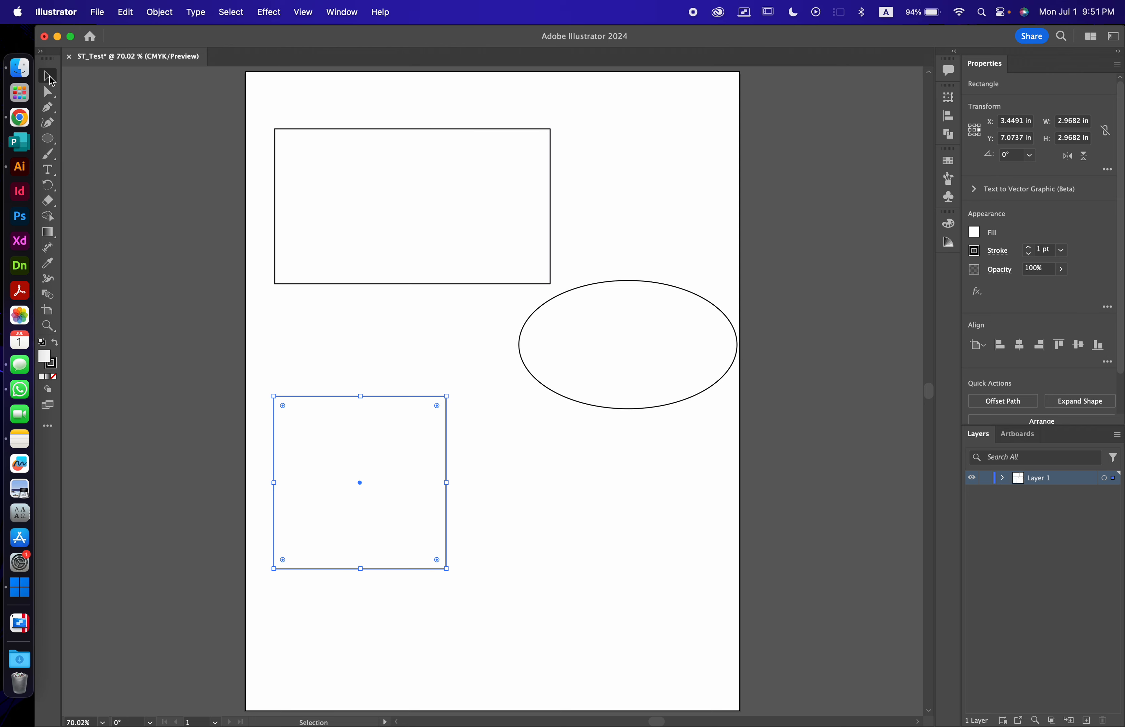
left_click(326, 170)
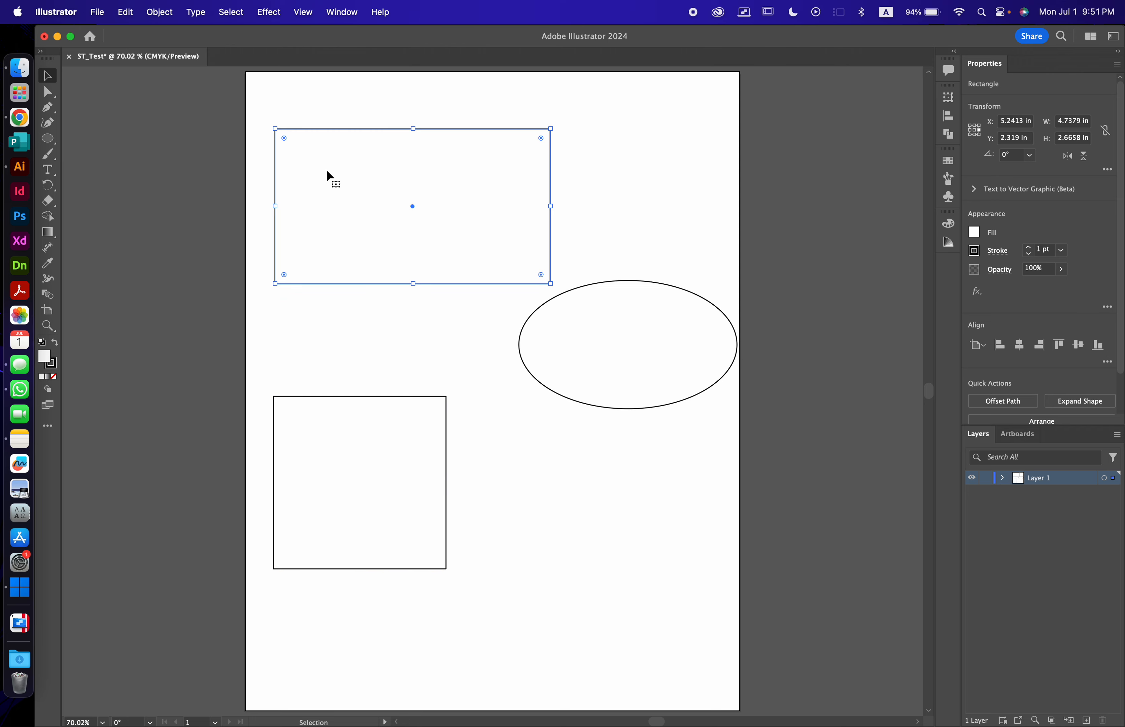
Move the ellipse down and stretch it upward to a height of about 3.38 in
left_click_drag(636, 362, 624, 460)
left_click_drag(619, 392, 625, 321)
scroll(626, 346, "down", 3)
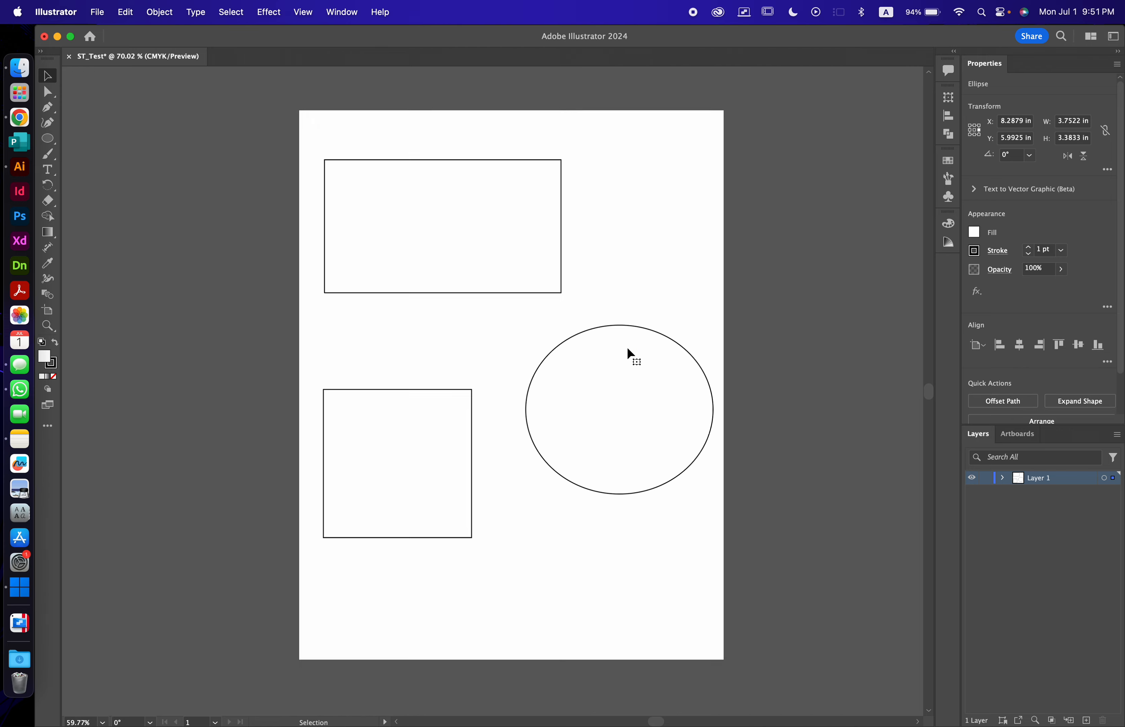
Move the wide rectangle off the artboard onto the empty canvas to its left and keep it selected
left_click(442, 217)
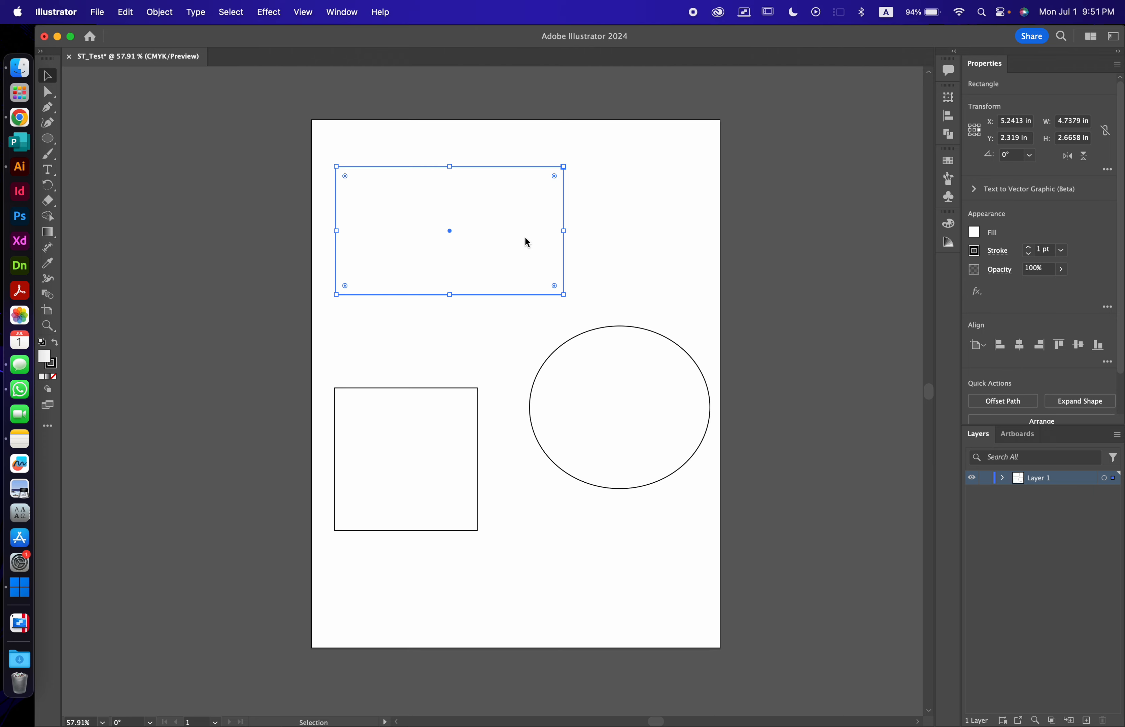
left_click_drag(525, 237, 258, 236)
scroll(257, 236, "left", 5)
scroll(257, 236, "down", 2)
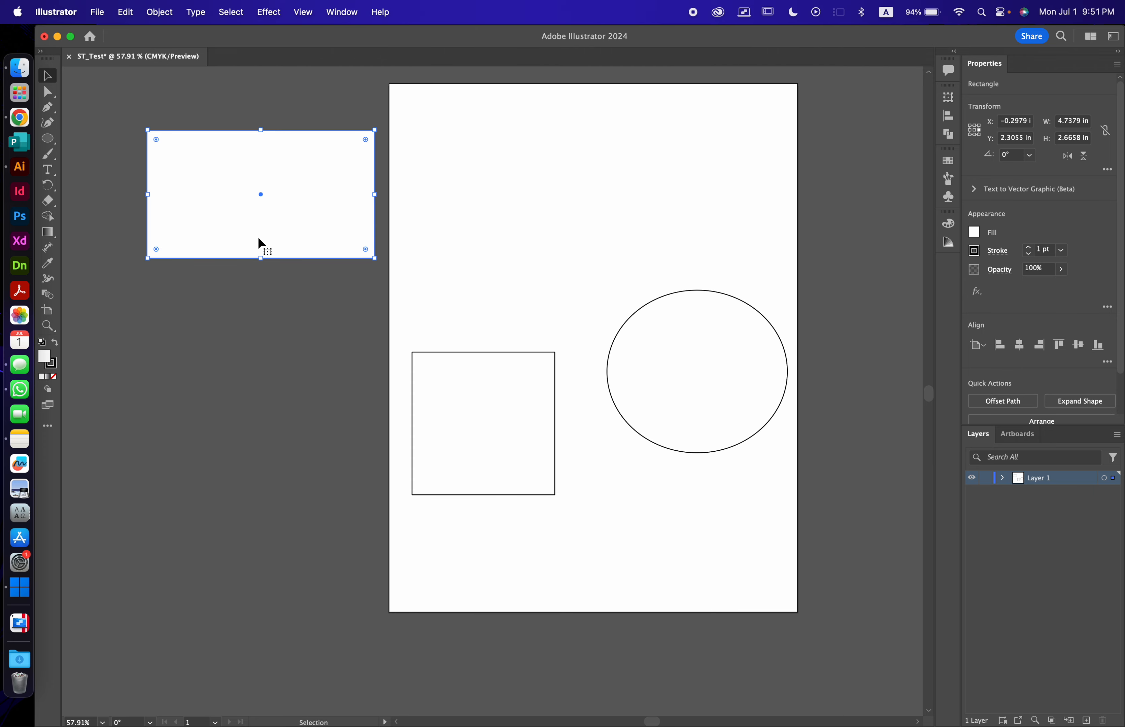
left_click(250, 307)
left_click(282, 208)
scroll(469, 172, "down", 3)
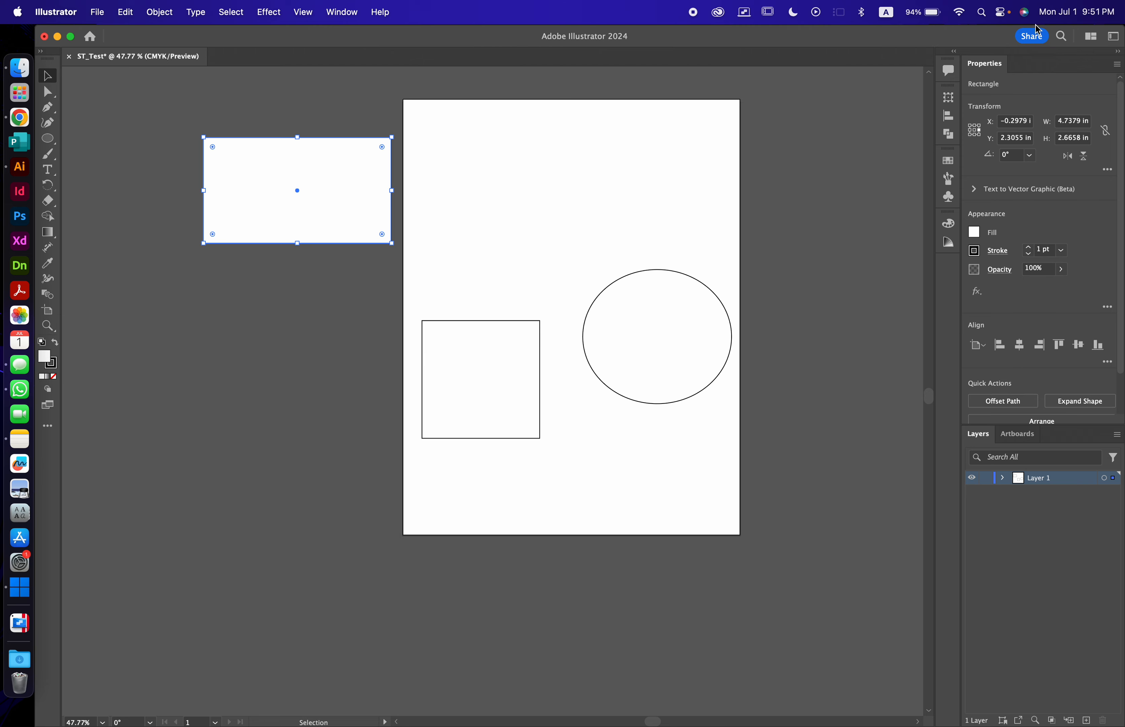
Rearrange the shapes with the ellipse at the artboard's upper left, the rectangle at middle right and the square in the lower part
left_click_drag(456, 365, 461, 407)
left_click_drag(639, 354, 573, 247)
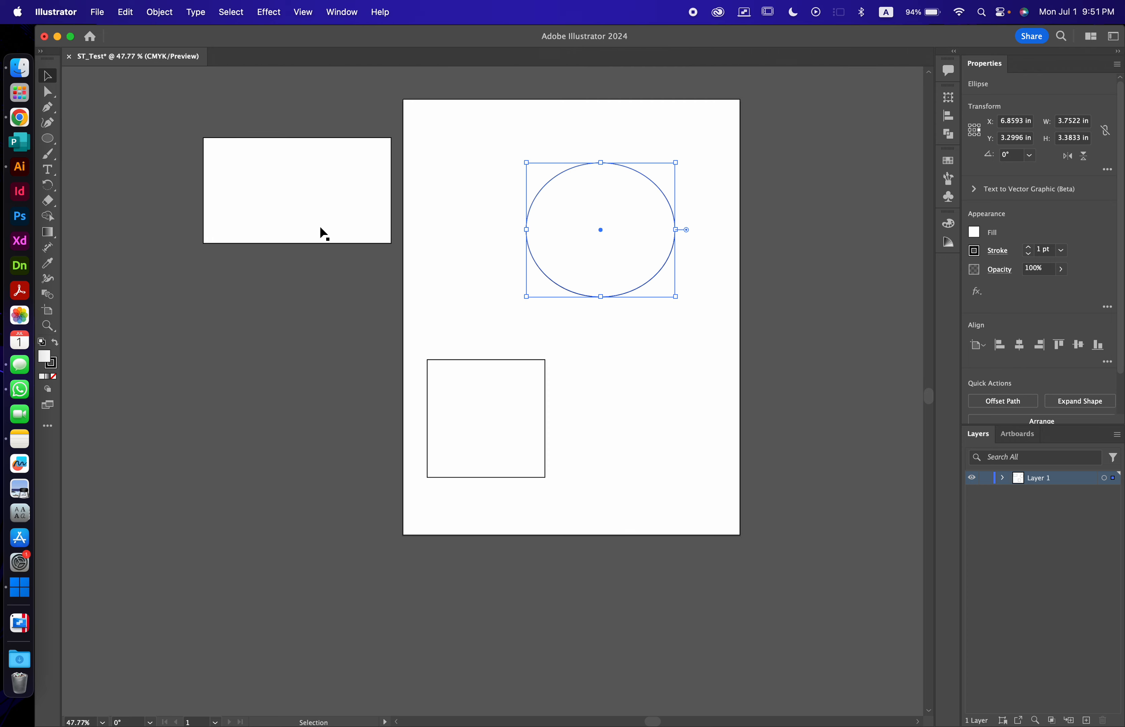
left_click_drag(320, 228, 694, 423)
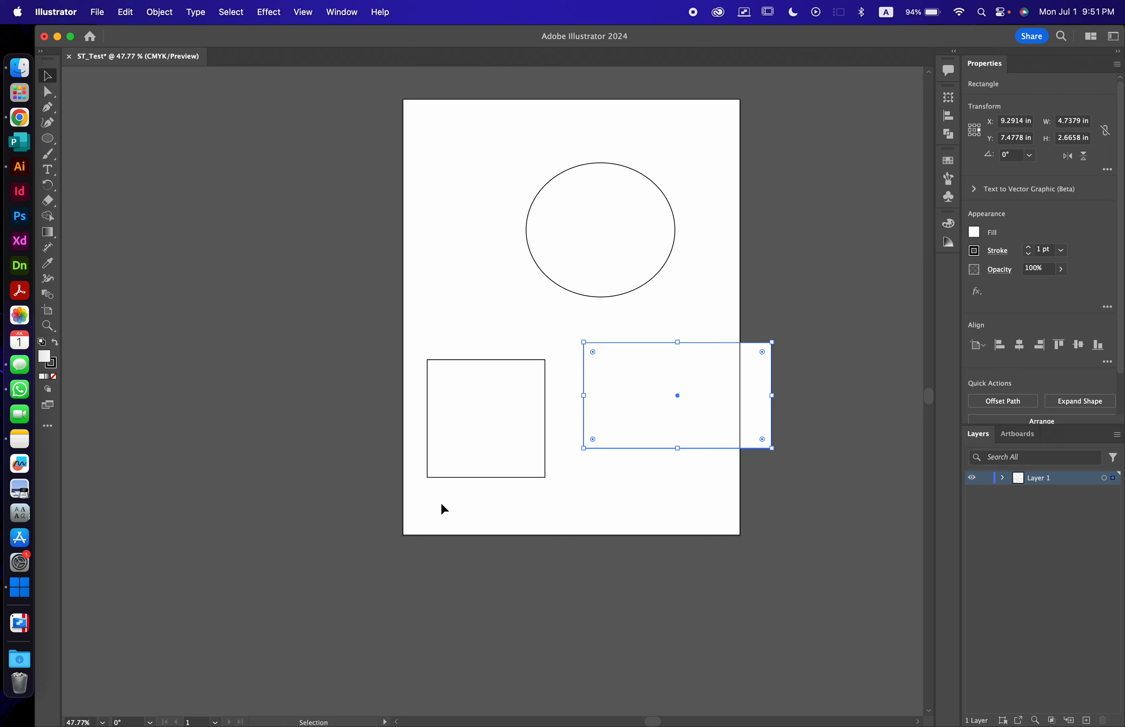
left_click_drag(577, 267, 480, 221)
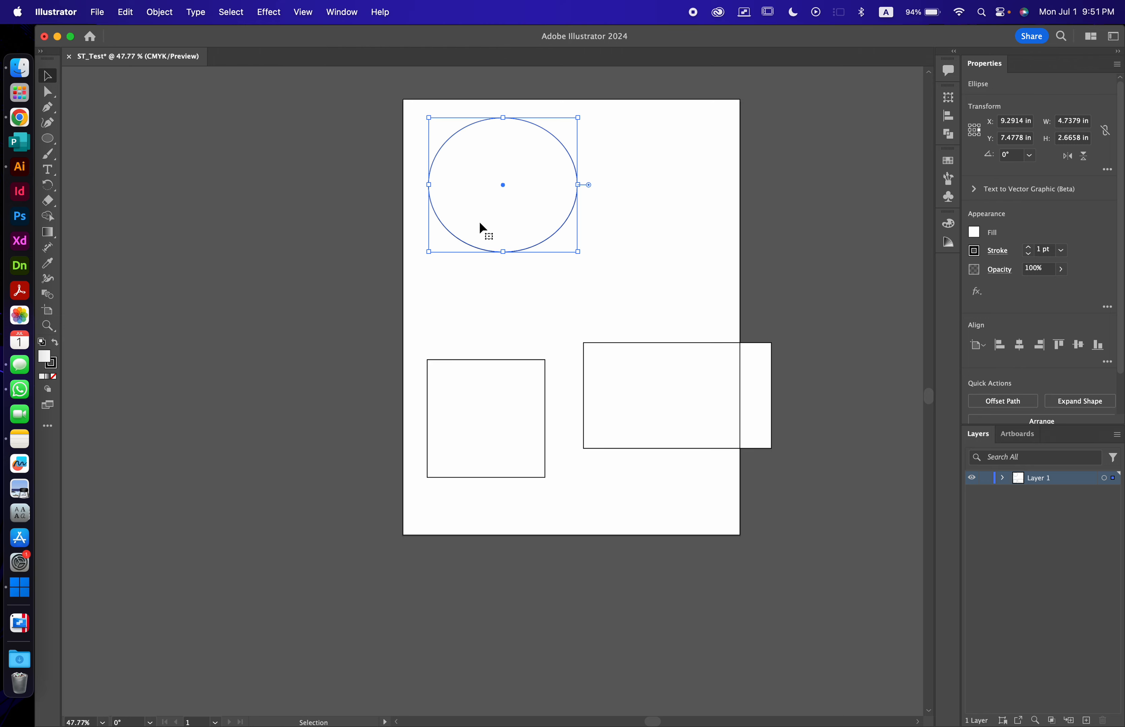
left_click_drag(628, 395, 590, 297)
left_click_drag(495, 412, 515, 436)
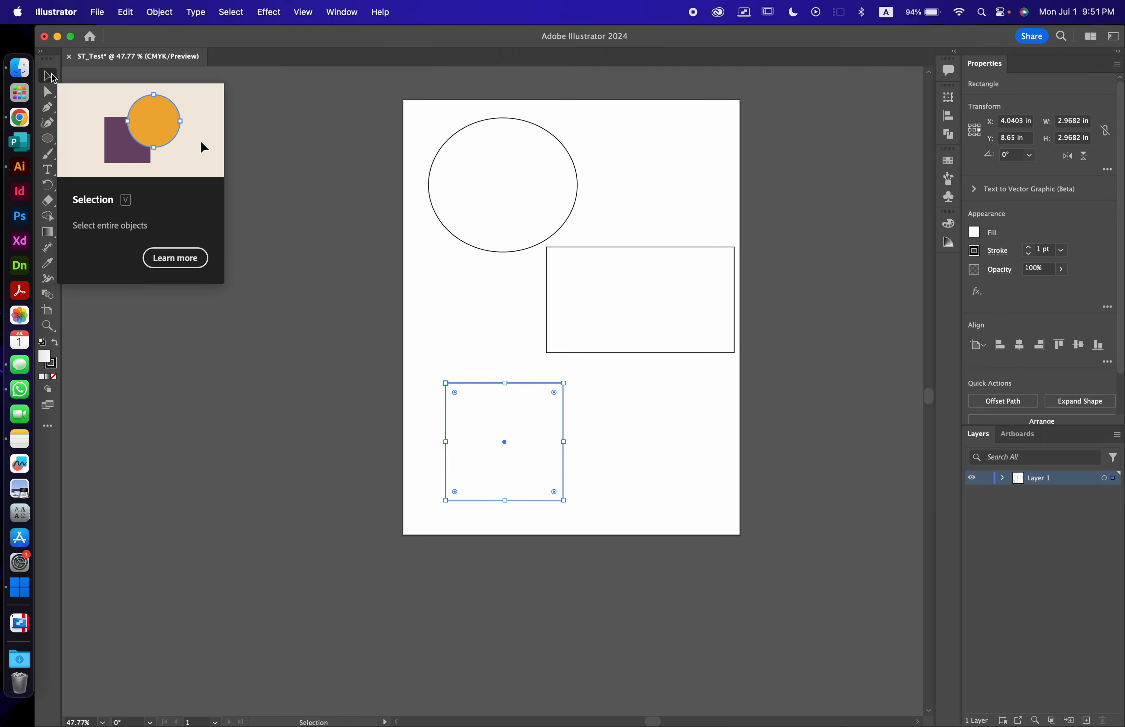
Shift the square slightly right, resize it to about 3.2 by 2.62 in, and rotate it into a tilted position
mouse_move(514, 414)
left_mouse_down()
mouse_move(499, 405)
mouse_move(527, 409)
left_mouse_up()
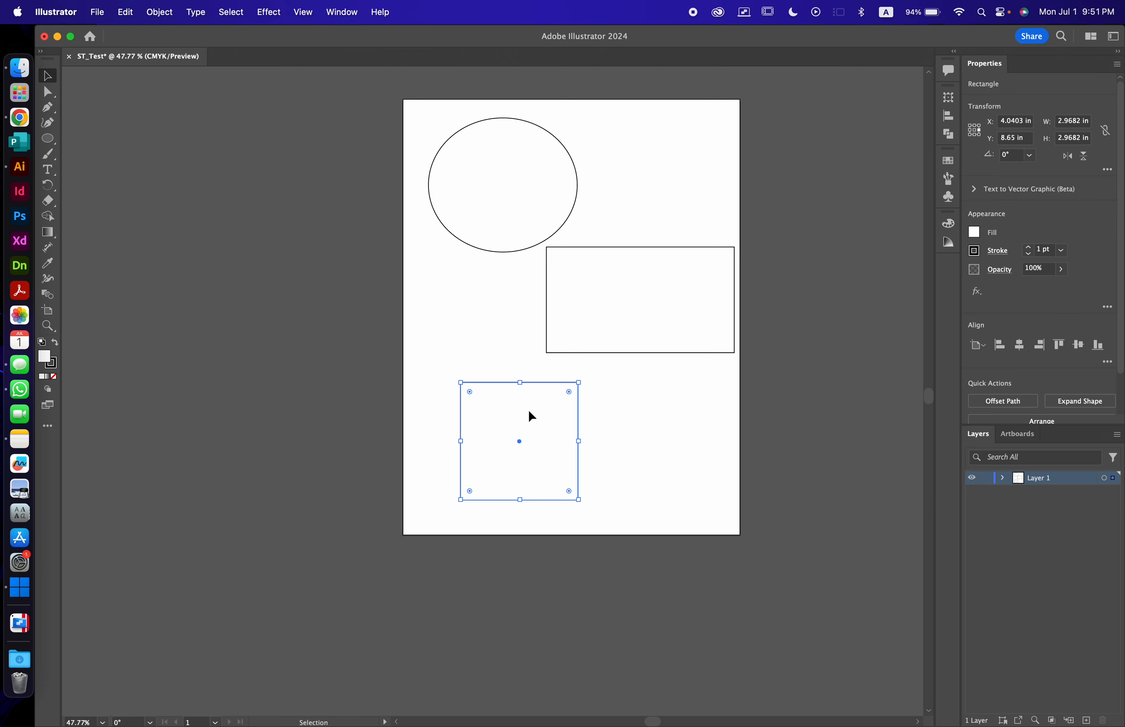
mouse_move(461, 384)
left_mouse_down()
mouse_move(509, 417)
mouse_move(451, 396)
left_mouse_up()
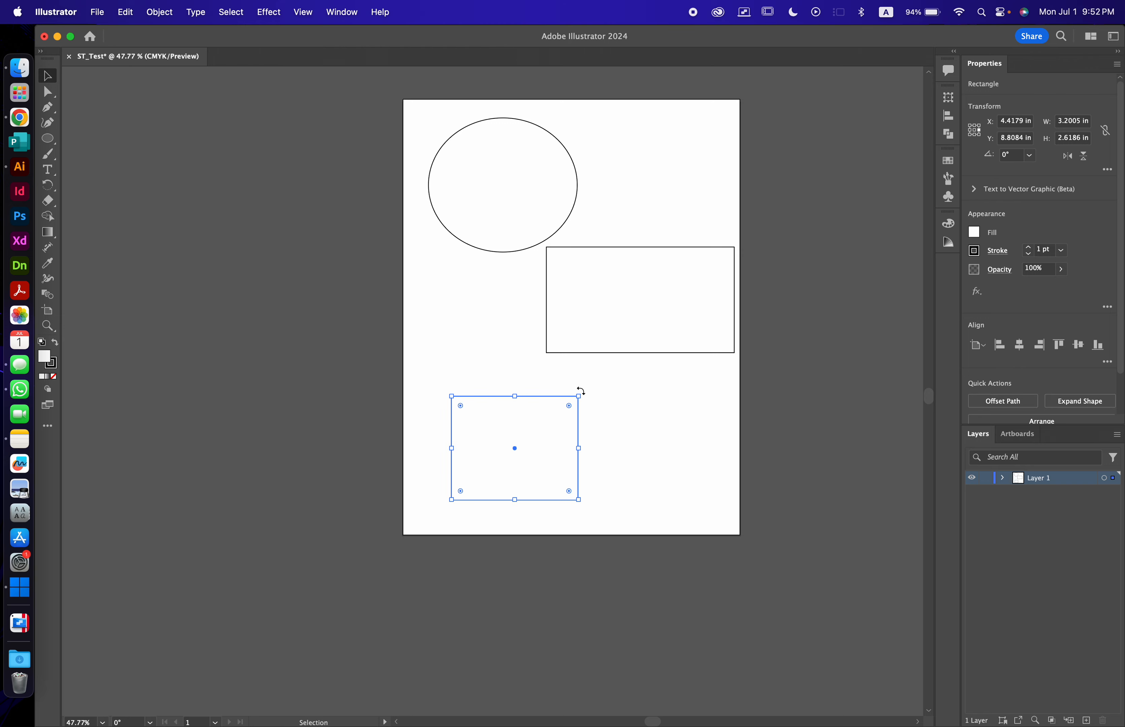
left_click_drag(580, 390, 558, 434)
Move the wide rectangle slightly down, then select the ellipse and the rectangle in turn
left_click(616, 320)
left_click_drag(617, 320, 618, 332)
left_click(534, 208)
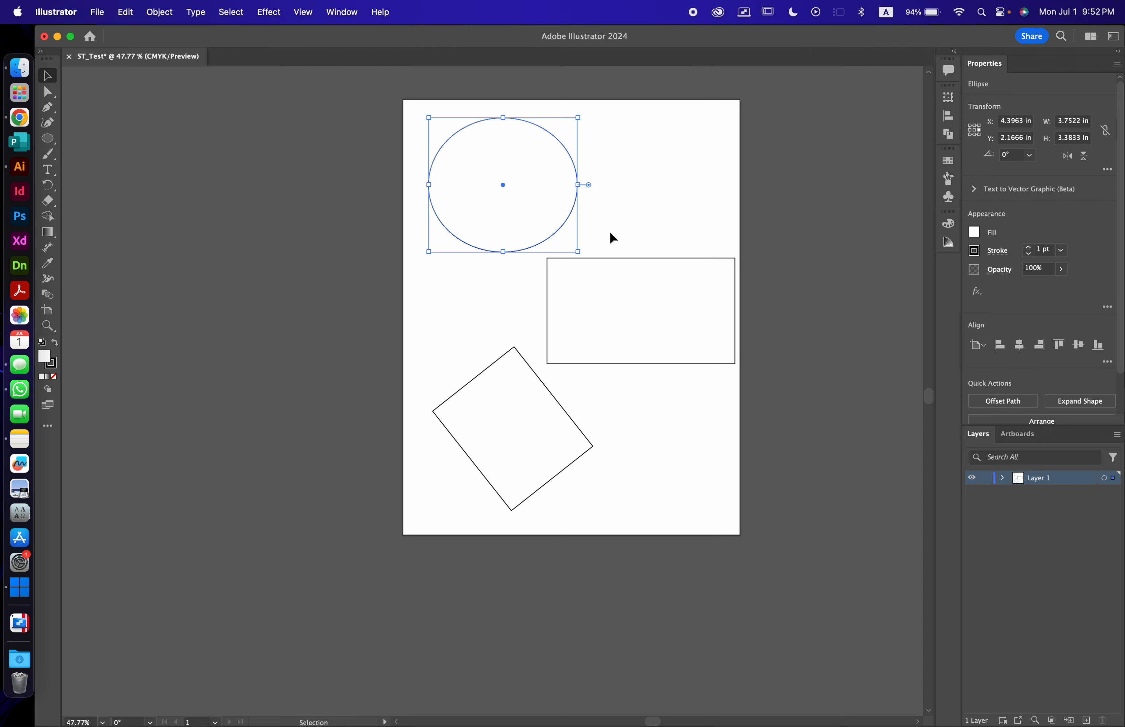
left_click(639, 311)
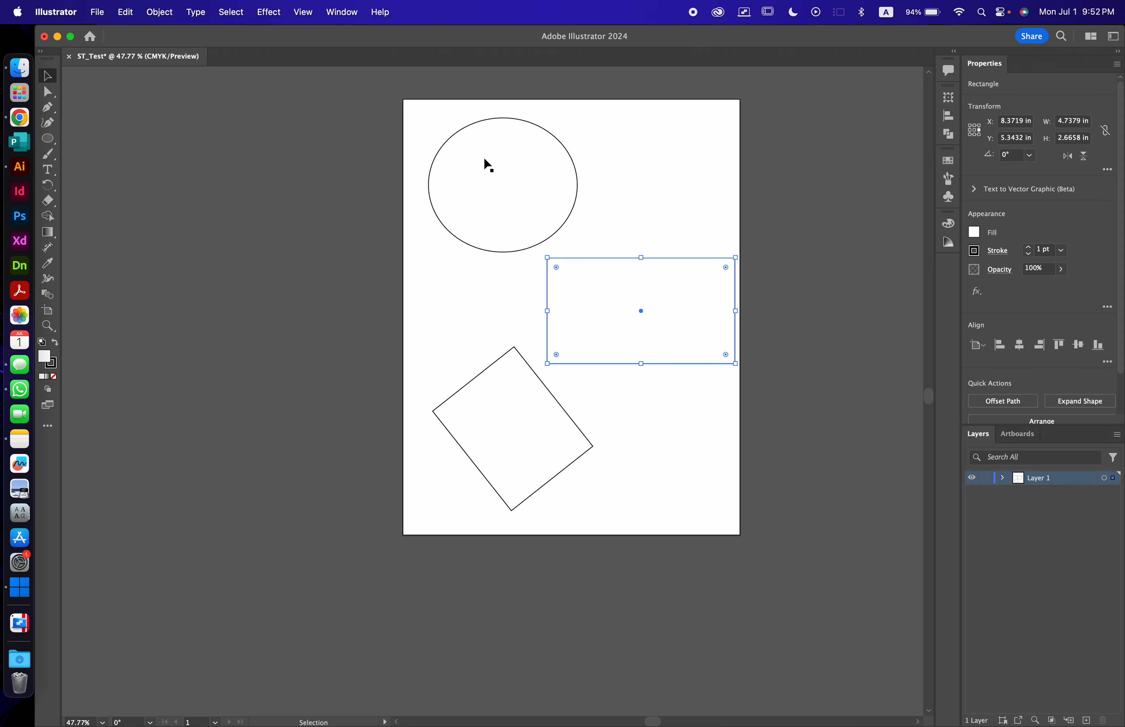
Deselect everything, show the document rulers, and switch the grid on and off again
left_click(363, 214)
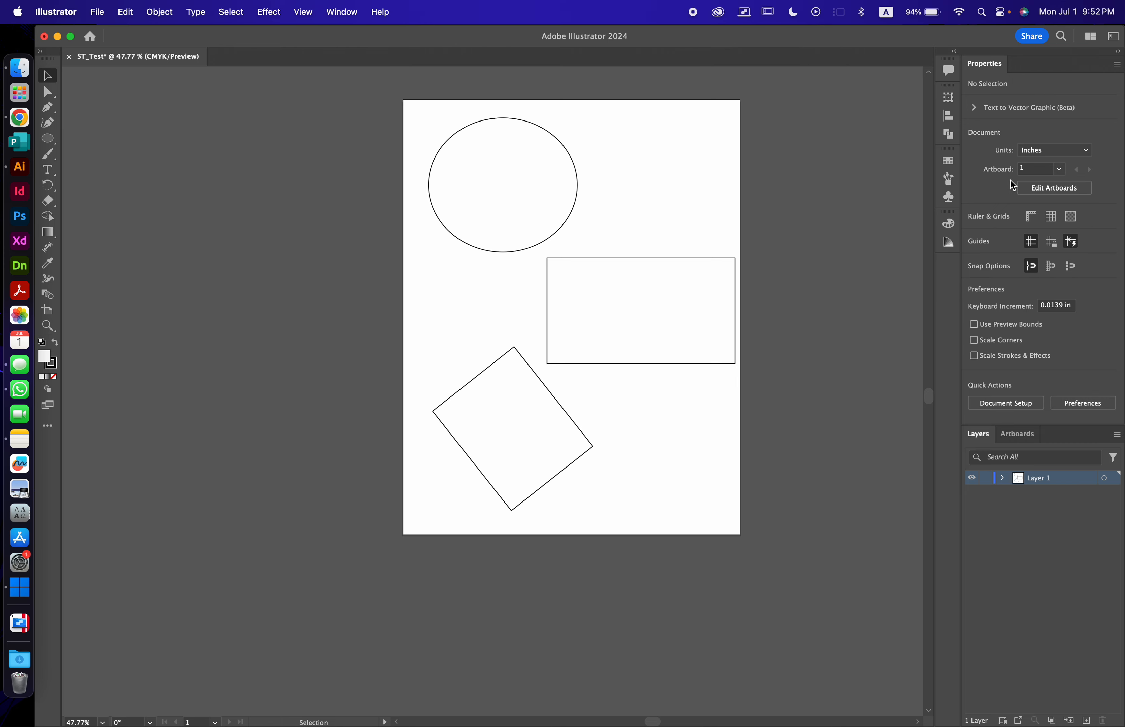
left_click(1032, 222)
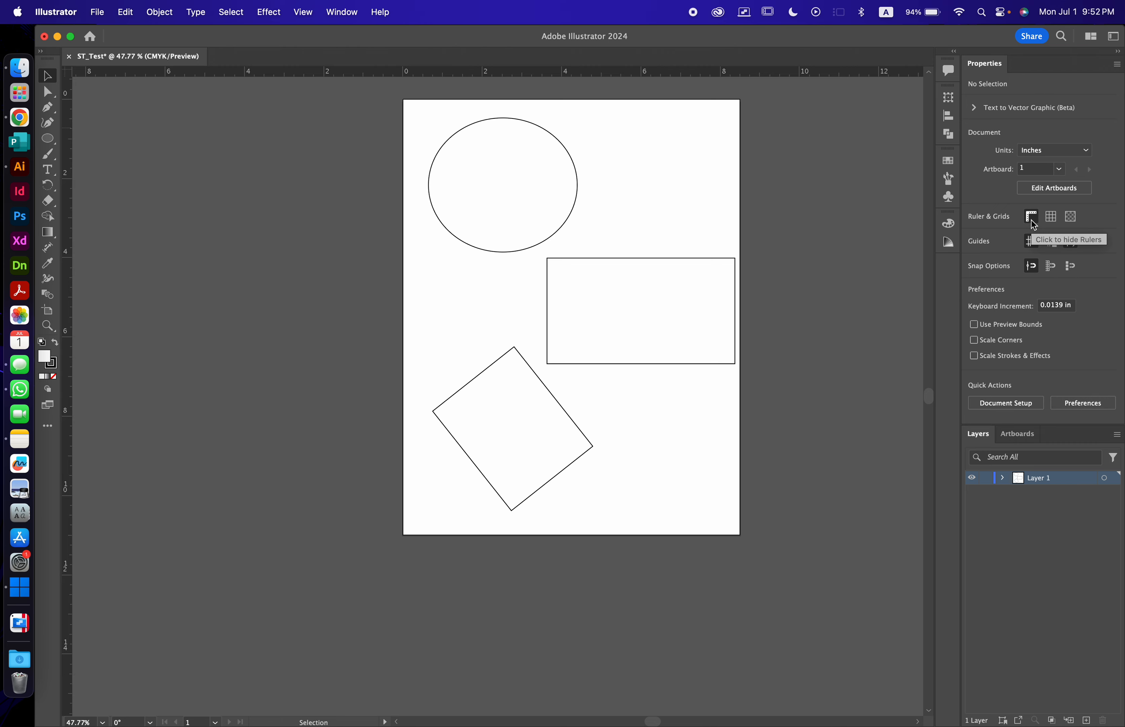
left_click(1053, 216)
left_click(1053, 217)
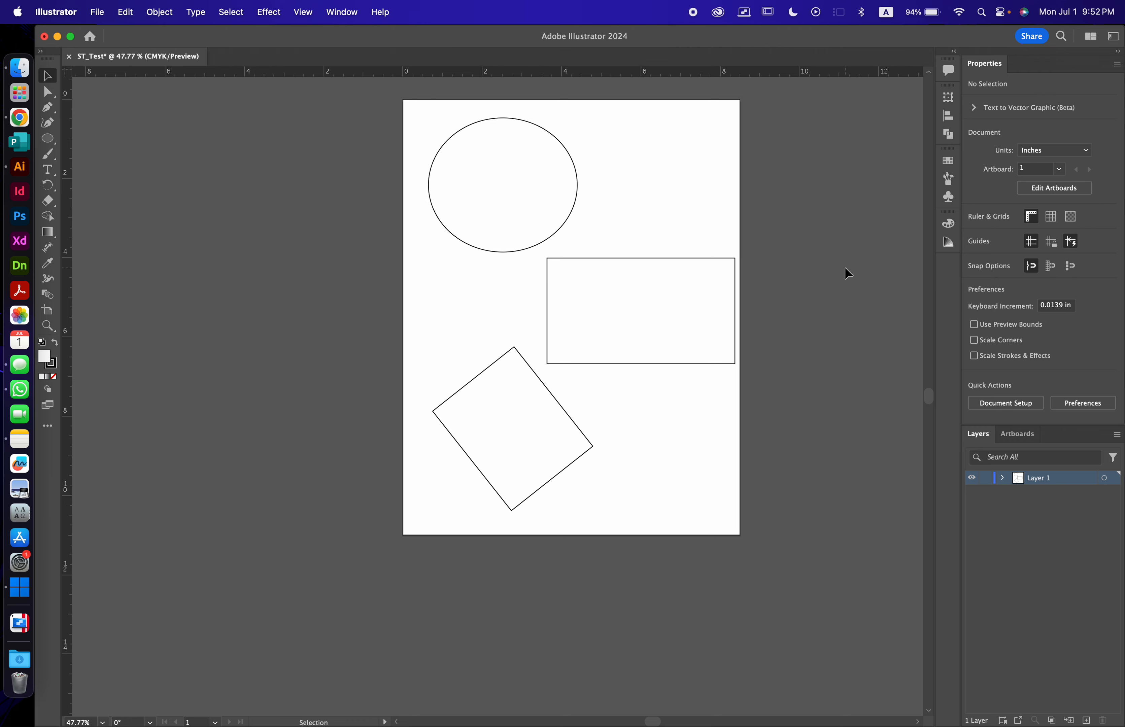
Look through the list of available panels and move the wide rectangle slightly up and left
left_click(702, 314)
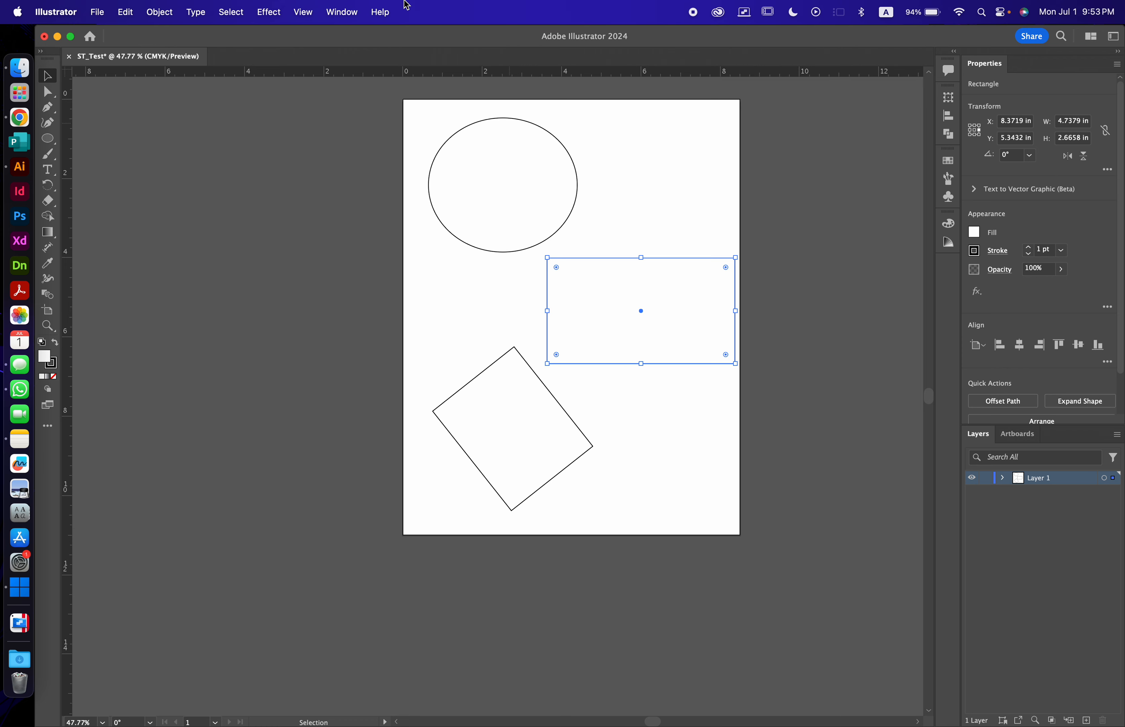
left_click(345, 18)
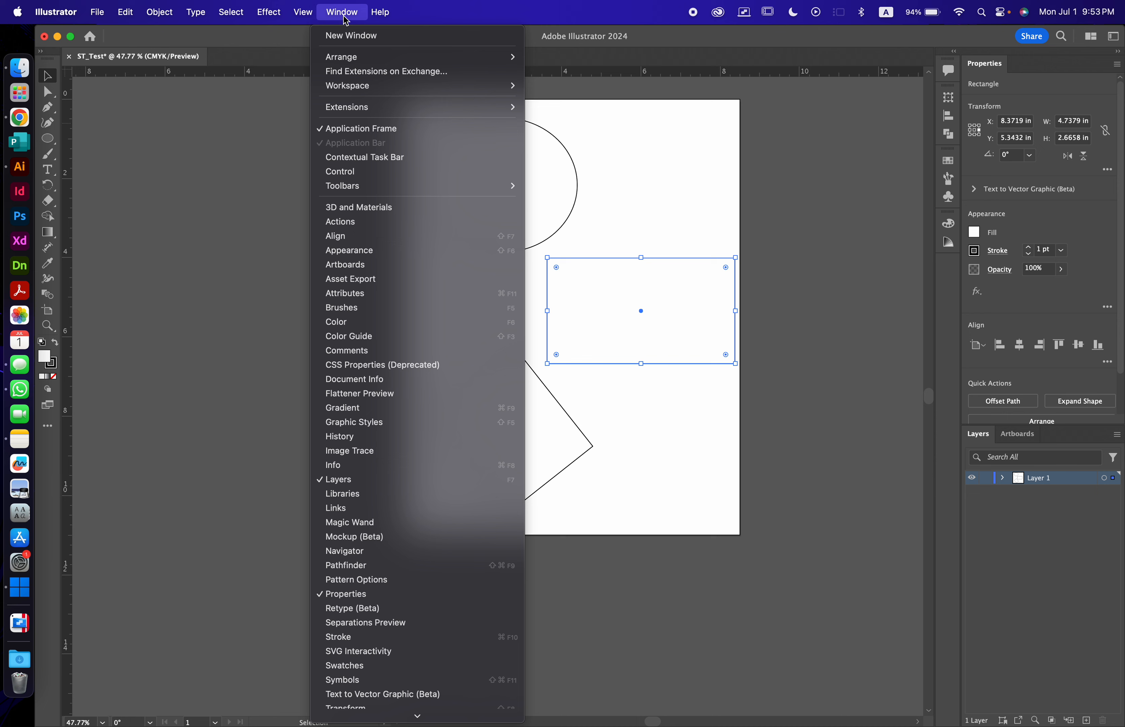
left_click(274, 215)
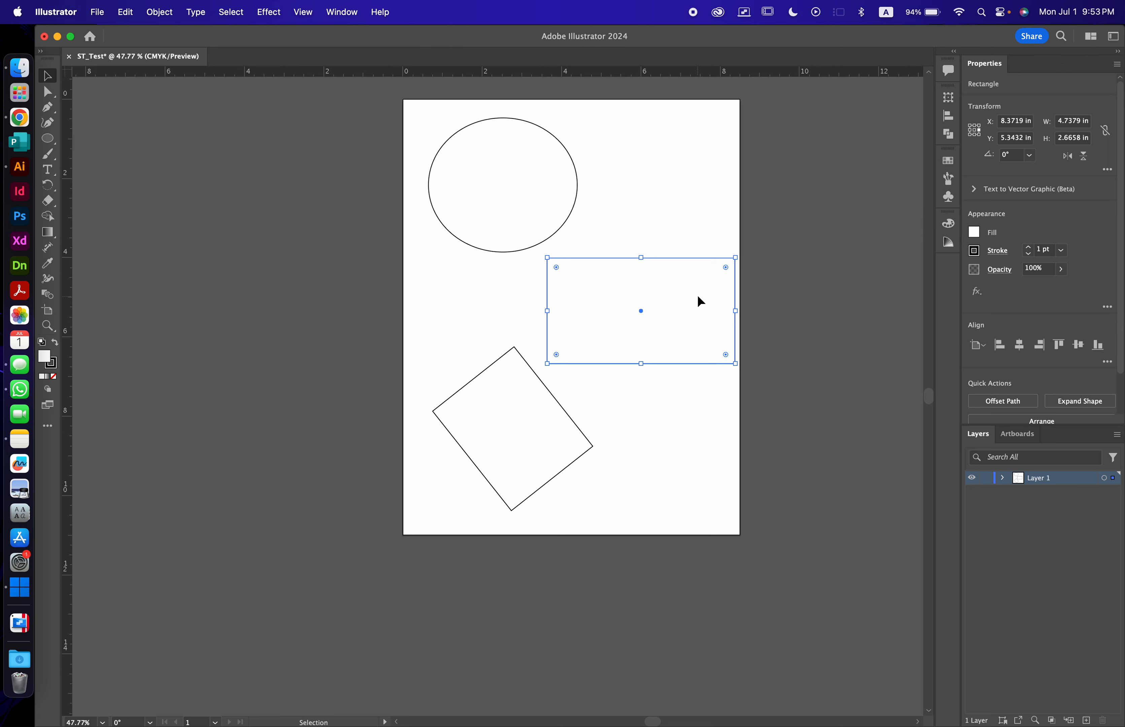
left_click_drag(699, 297, 696, 285)
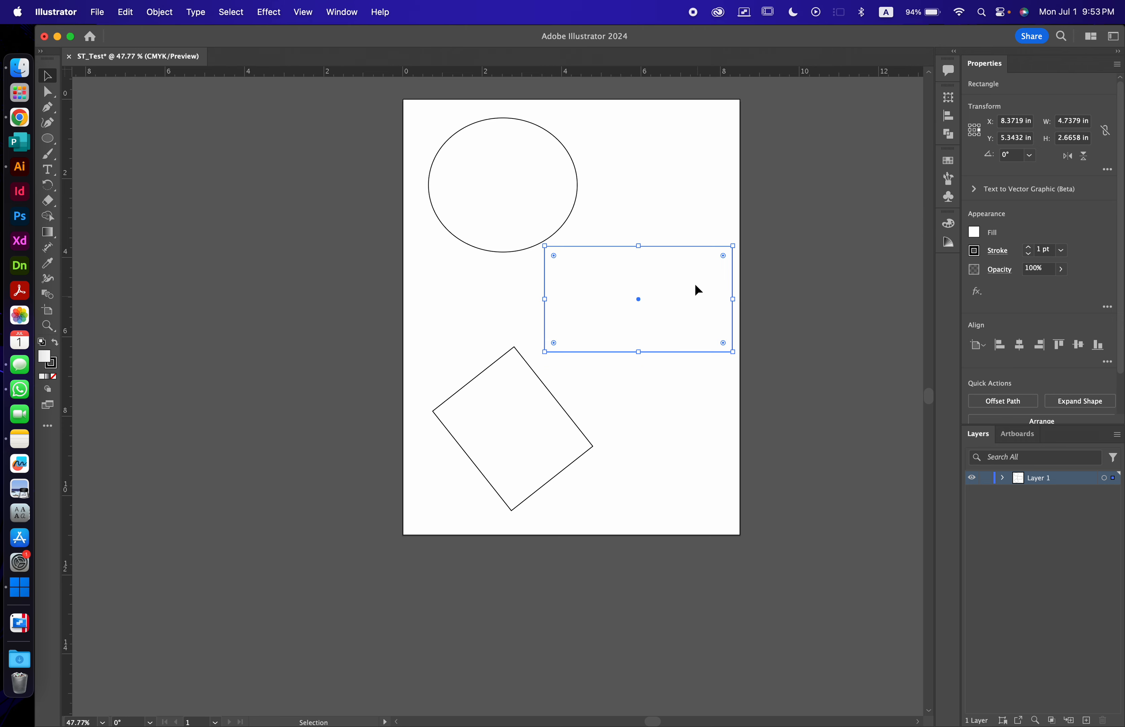
Try magenta, tan, grey and orange fill swatches on the wide rectangle and vary its CMYK mix
left_click(974, 234)
left_click(915, 280)
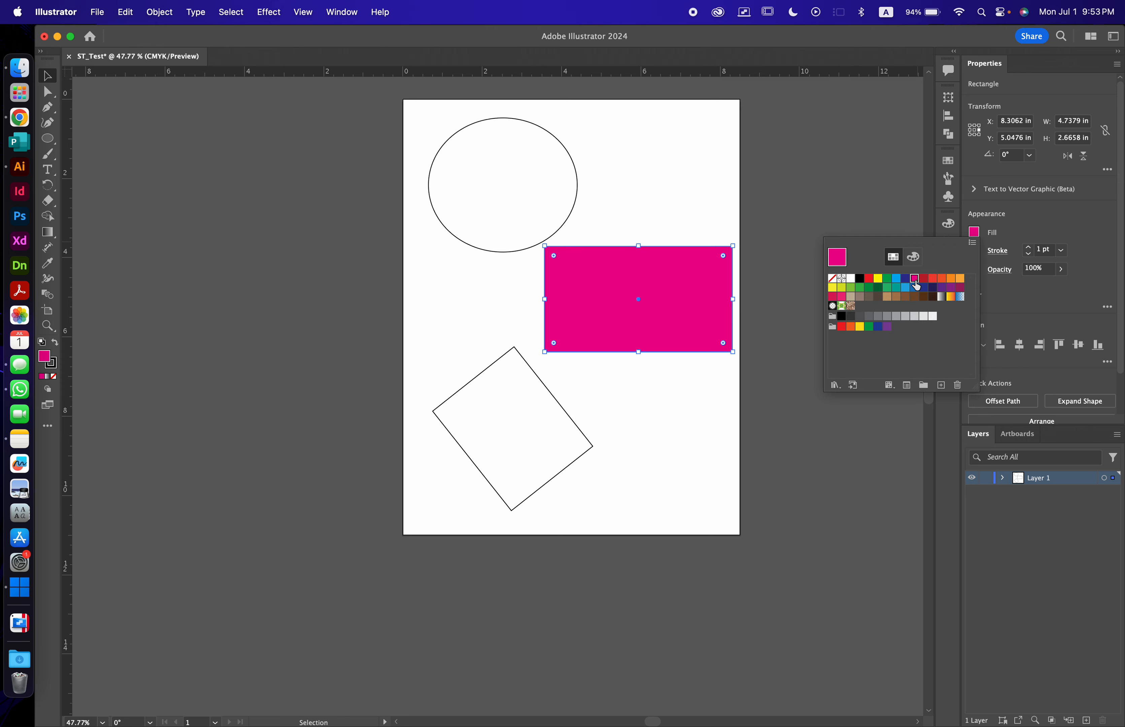
left_click(887, 297)
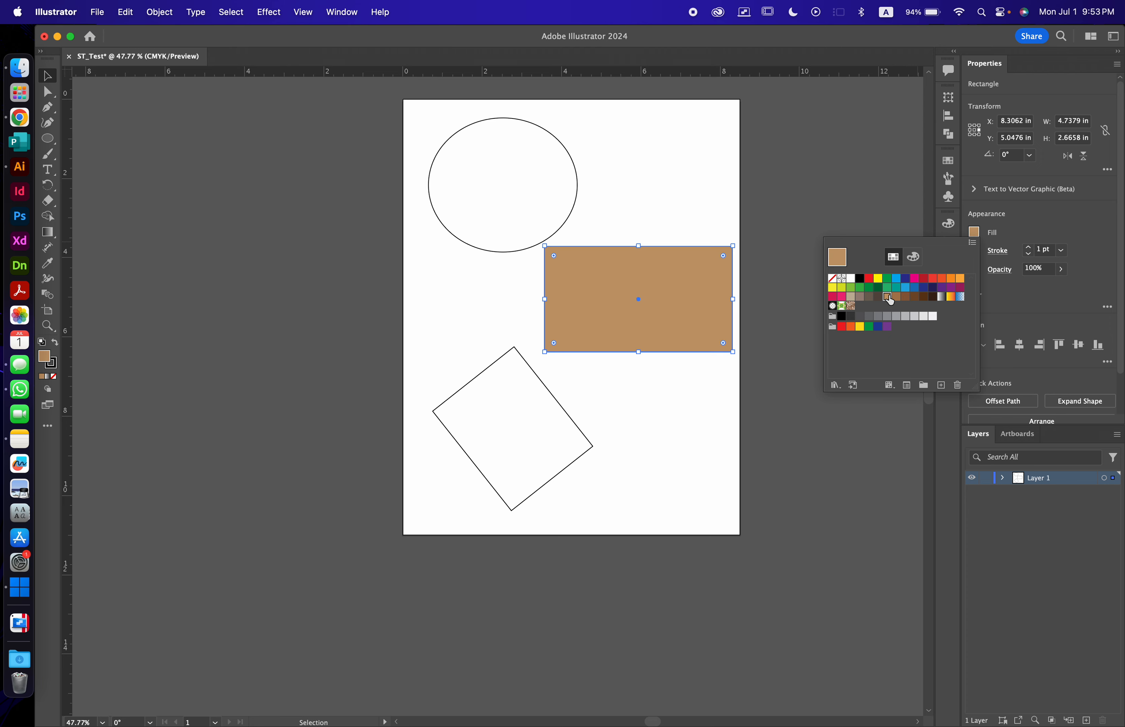
left_click(896, 317)
left_click(941, 281)
left_click(914, 257)
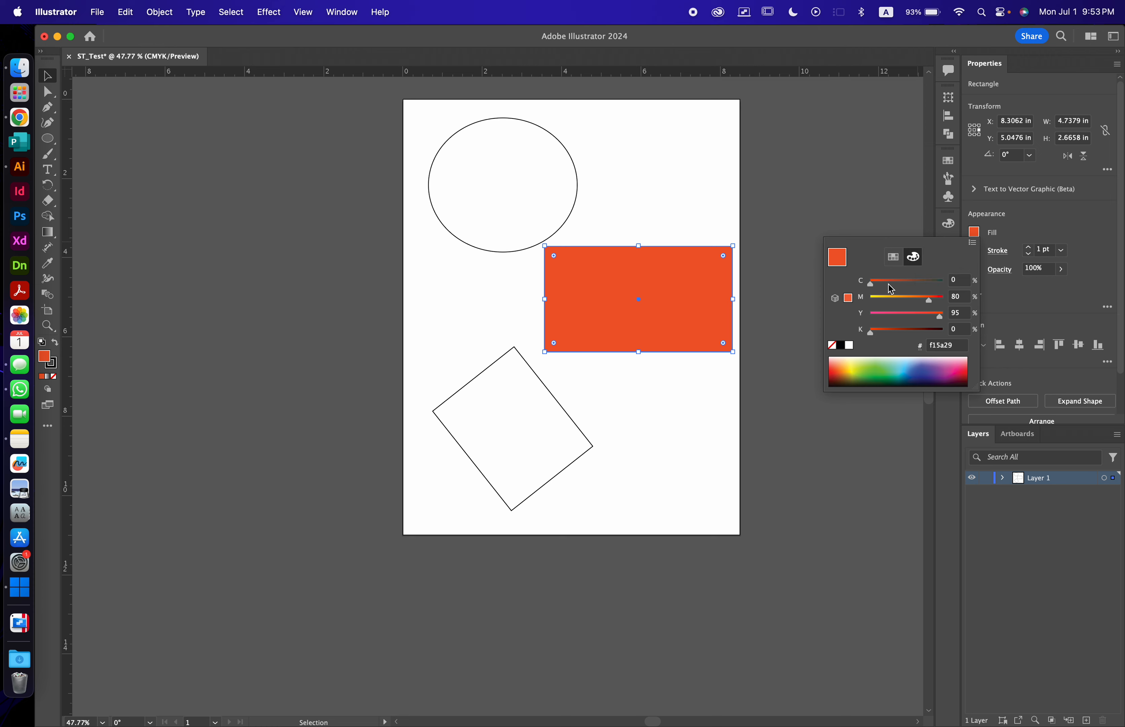
left_click_drag(872, 284, 957, 305)
Fill the wide rectangle with the bright red swatch, then briefly view the standalone Swatches panel
left_click(900, 260)
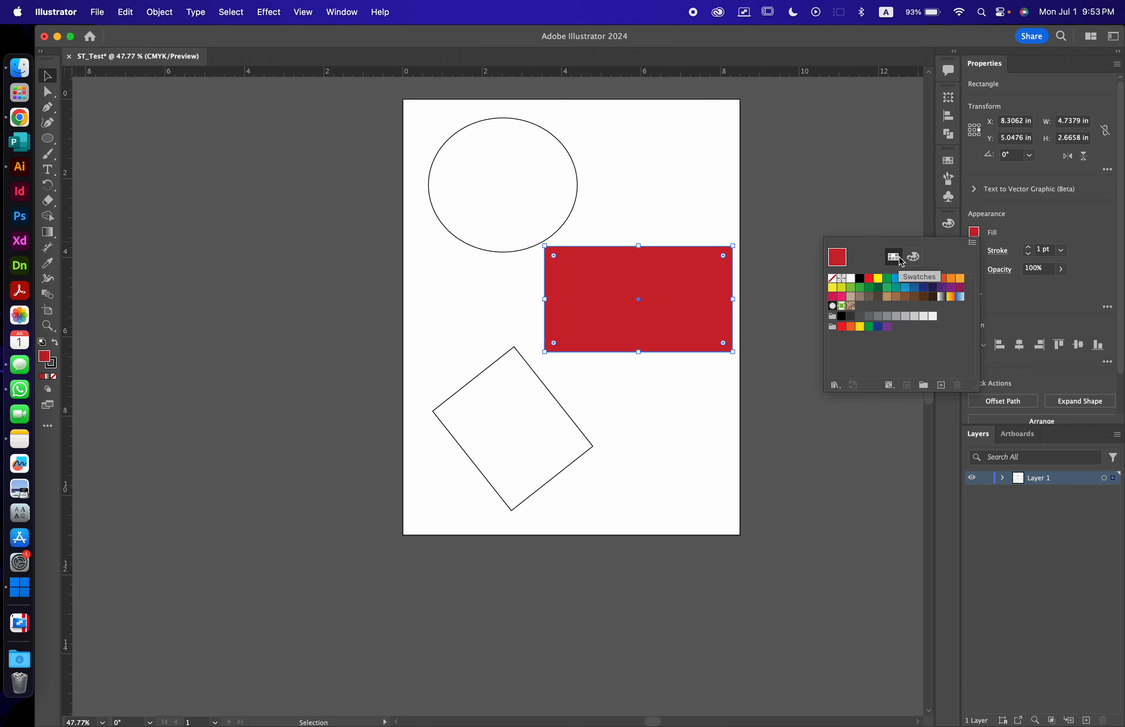
left_click(932, 278)
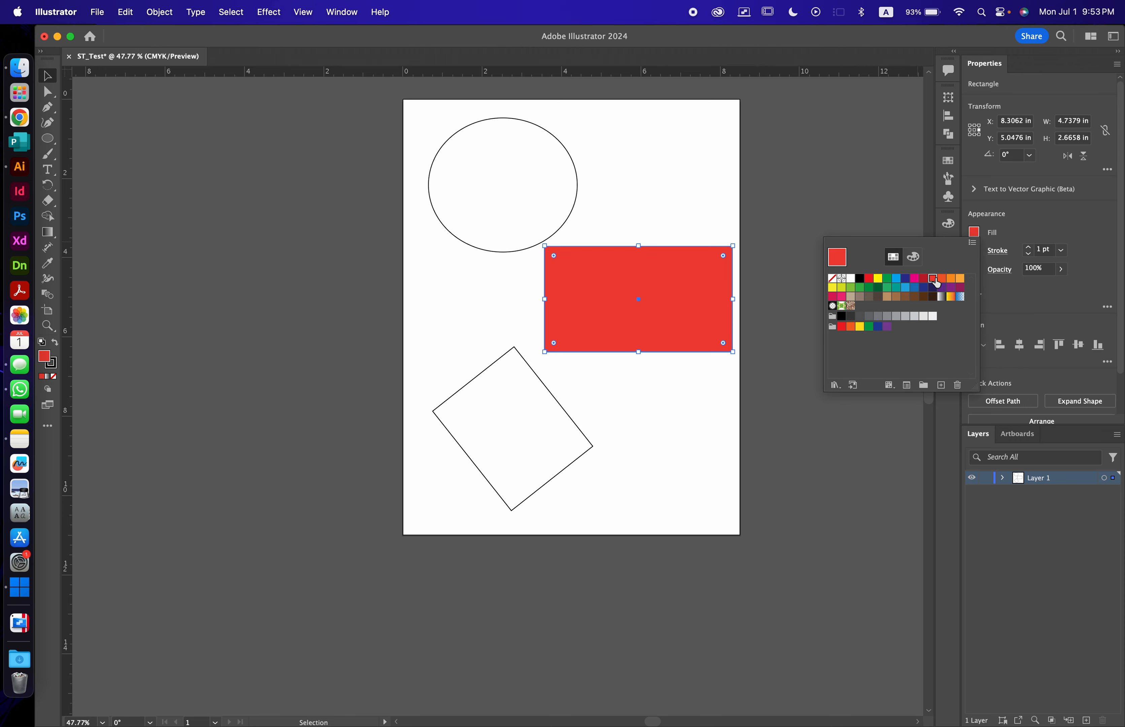
left_click(948, 160)
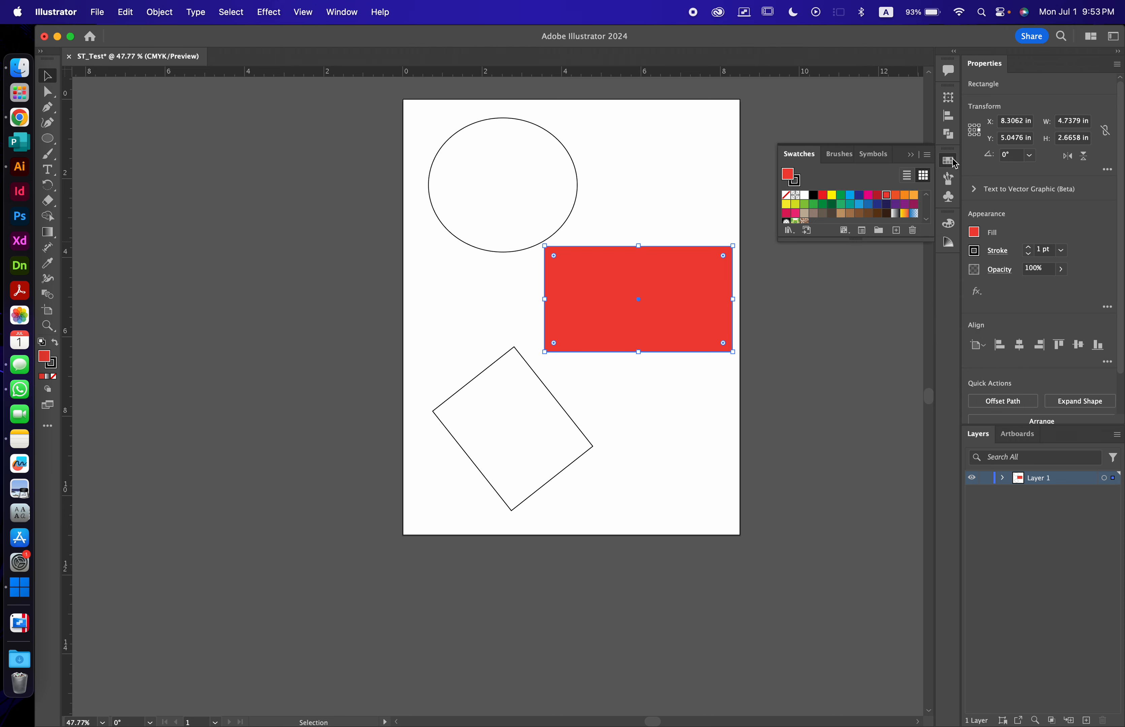
left_click(953, 163)
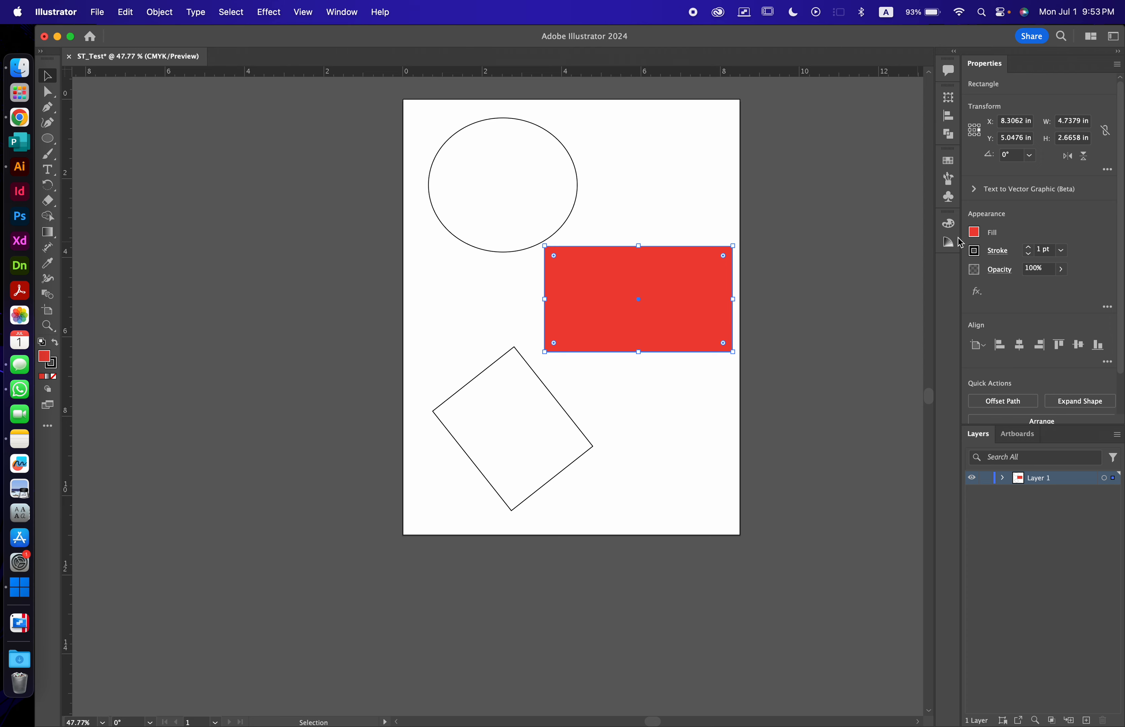
Give the wide red rectangle a purple stroke with a weight of 8 pt
left_click(975, 252)
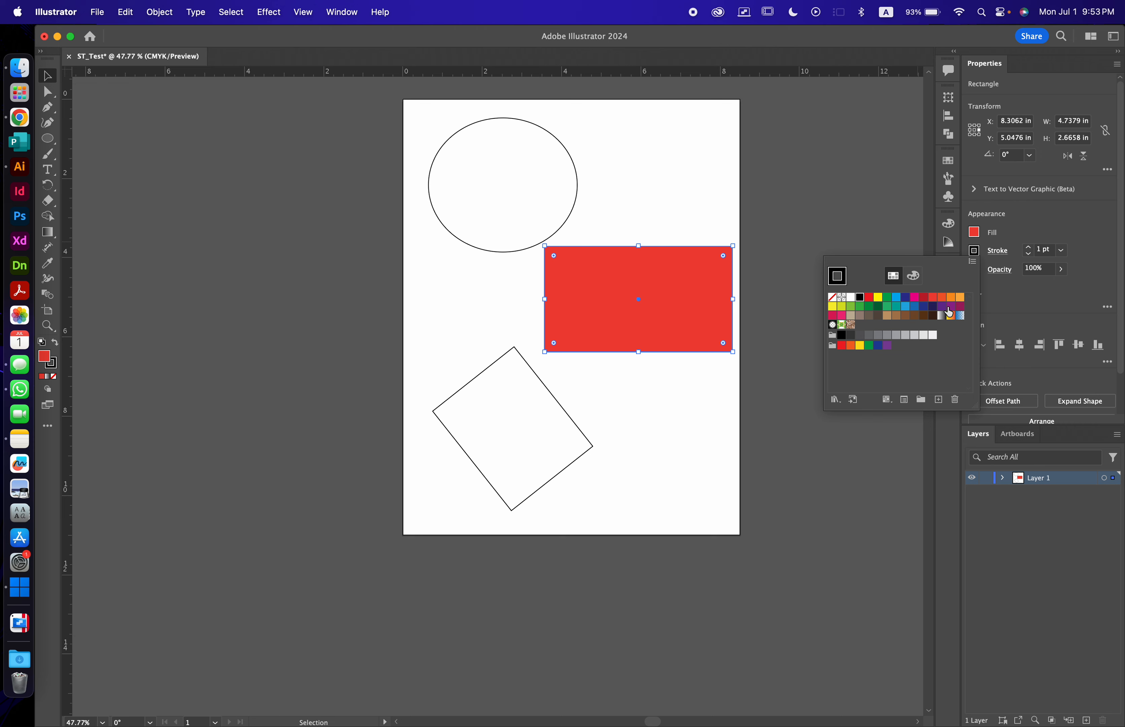
left_click(941, 309)
left_click(1063, 253)
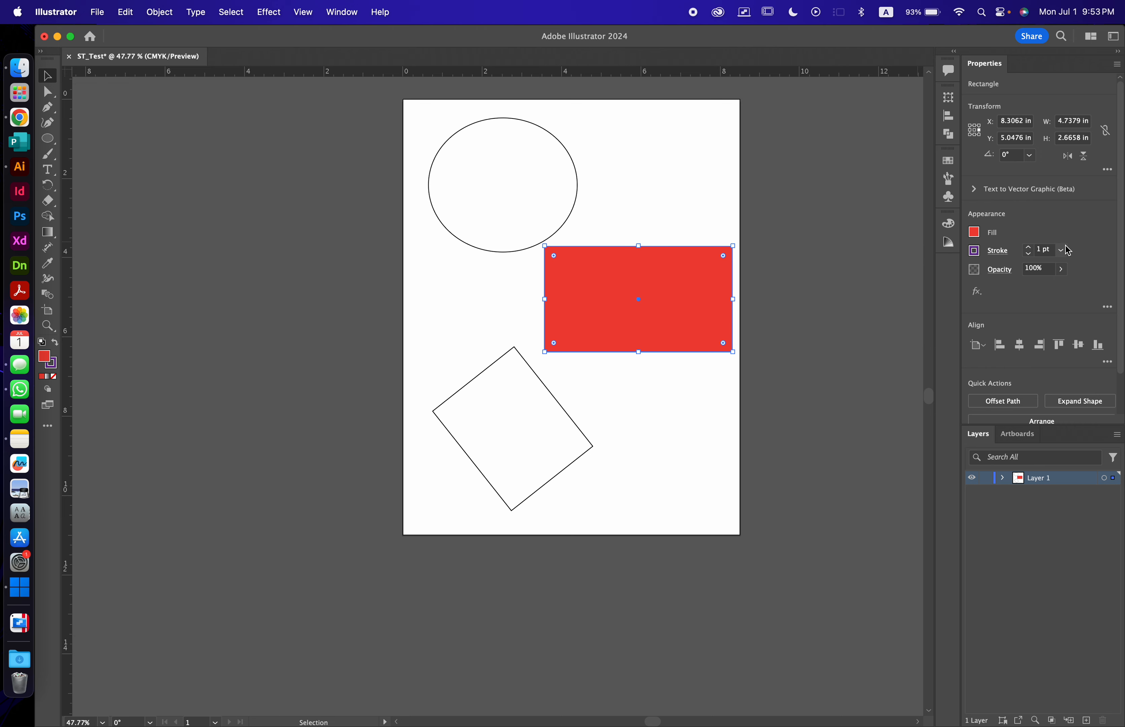
left_click(1068, 250)
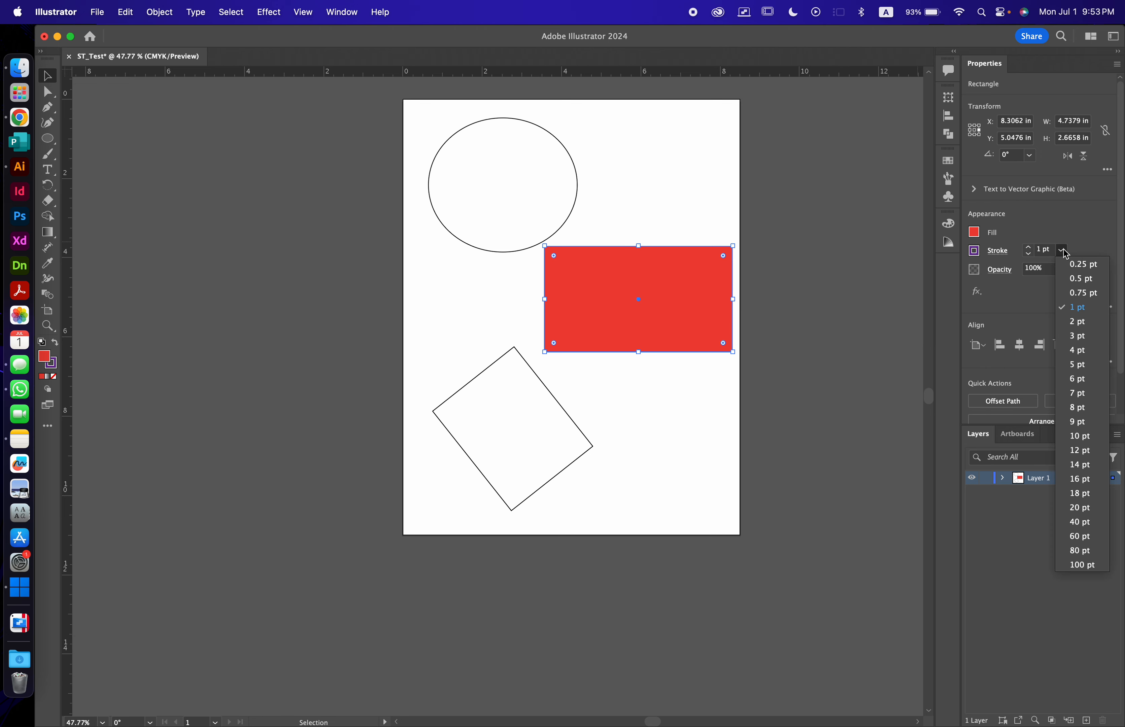
left_click(1077, 410)
left_click(788, 344)
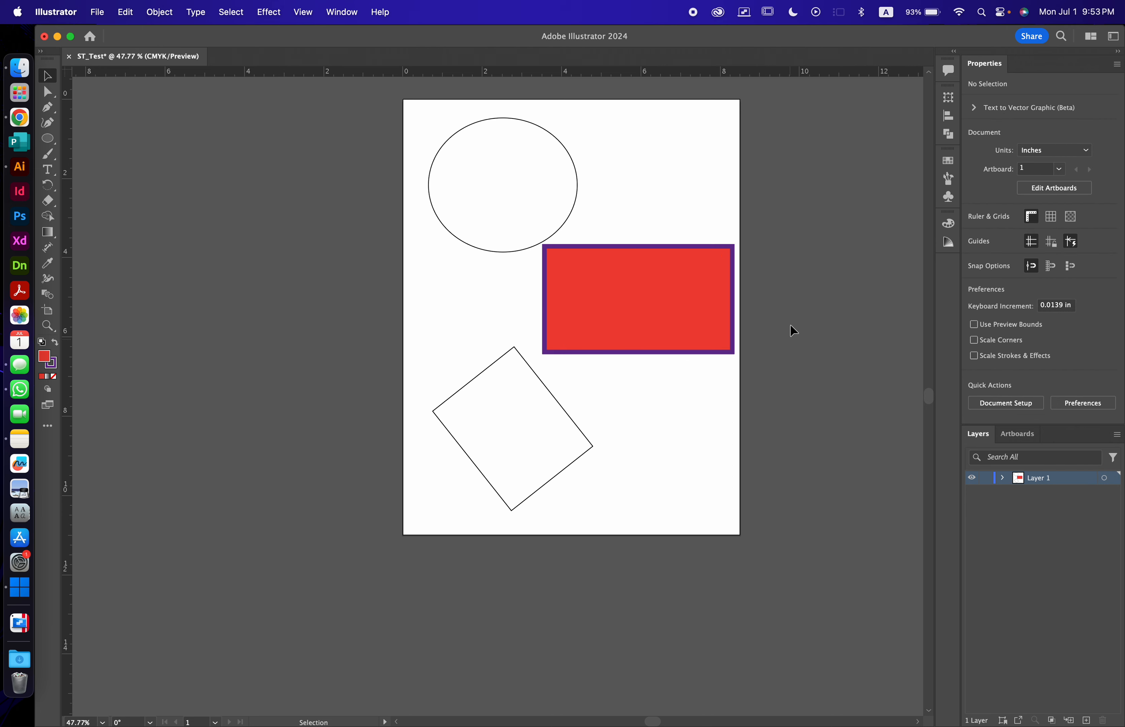
left_click(728, 260)
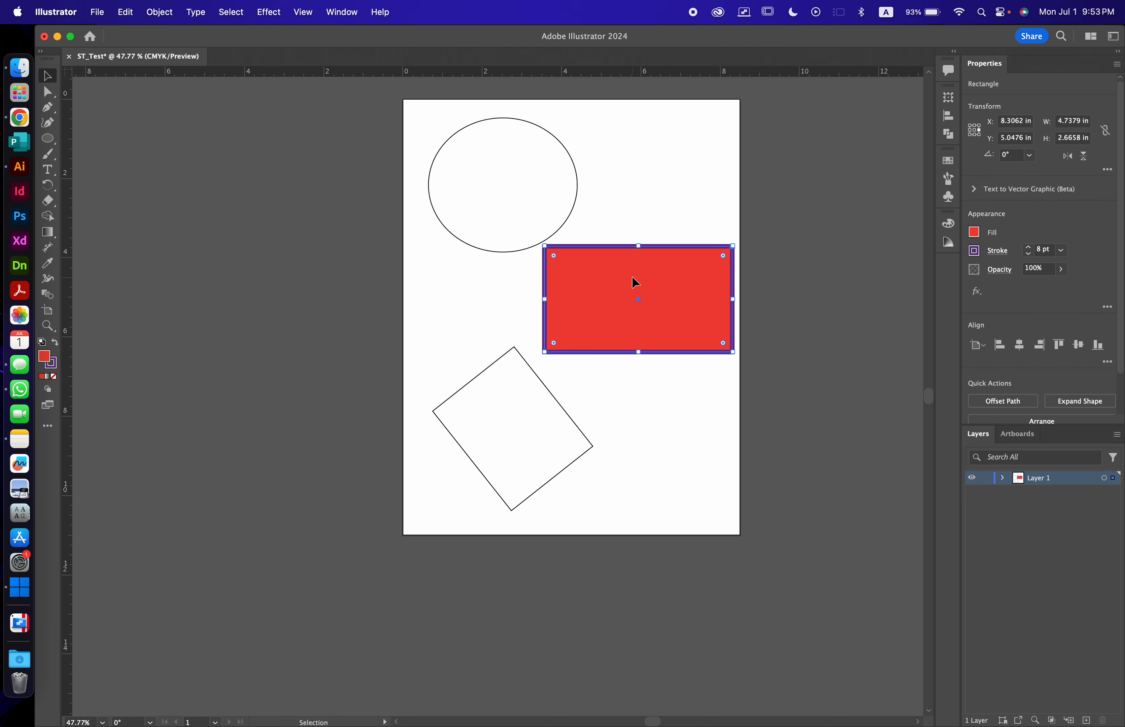
Remove the ellipse's fill, set its stroke weight to 7 pt, and move it so it overlaps the red rectangle
left_click(537, 201)
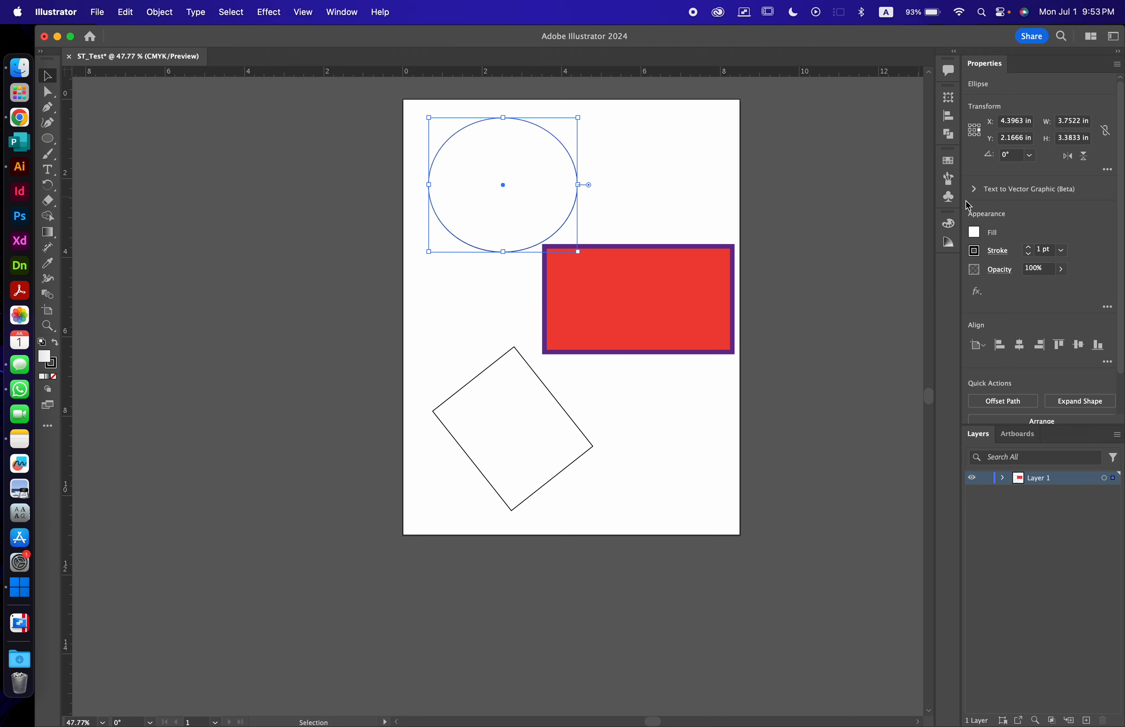
left_click(975, 234)
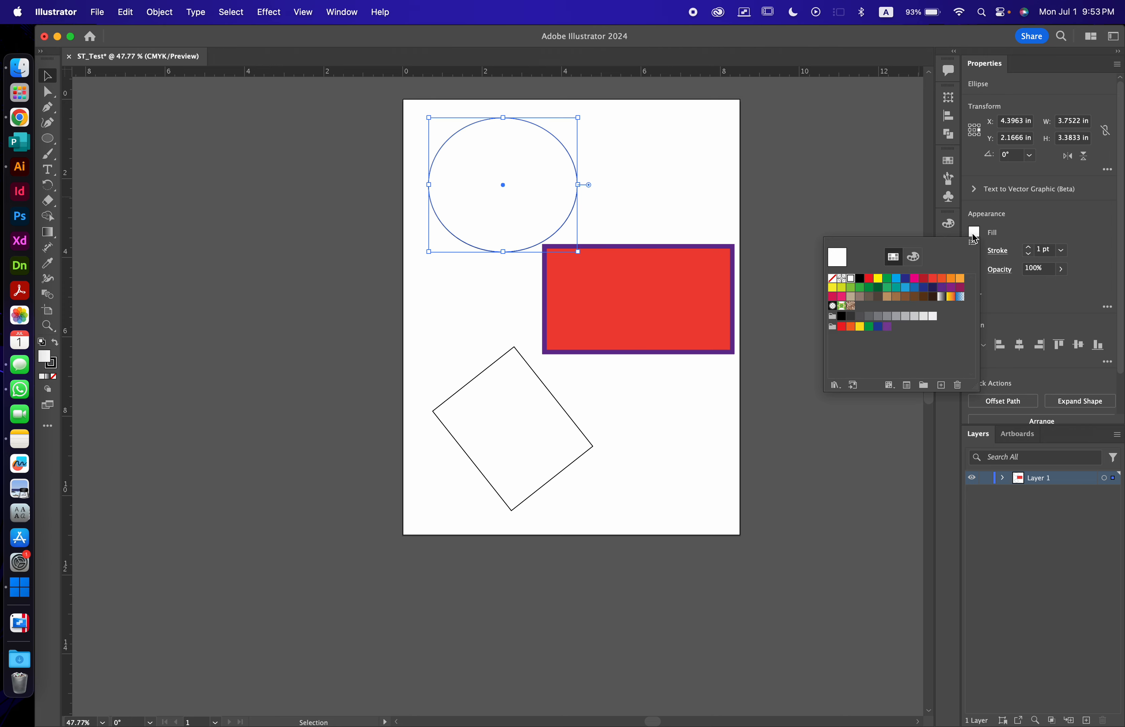
left_click(832, 279)
left_click(1012, 219)
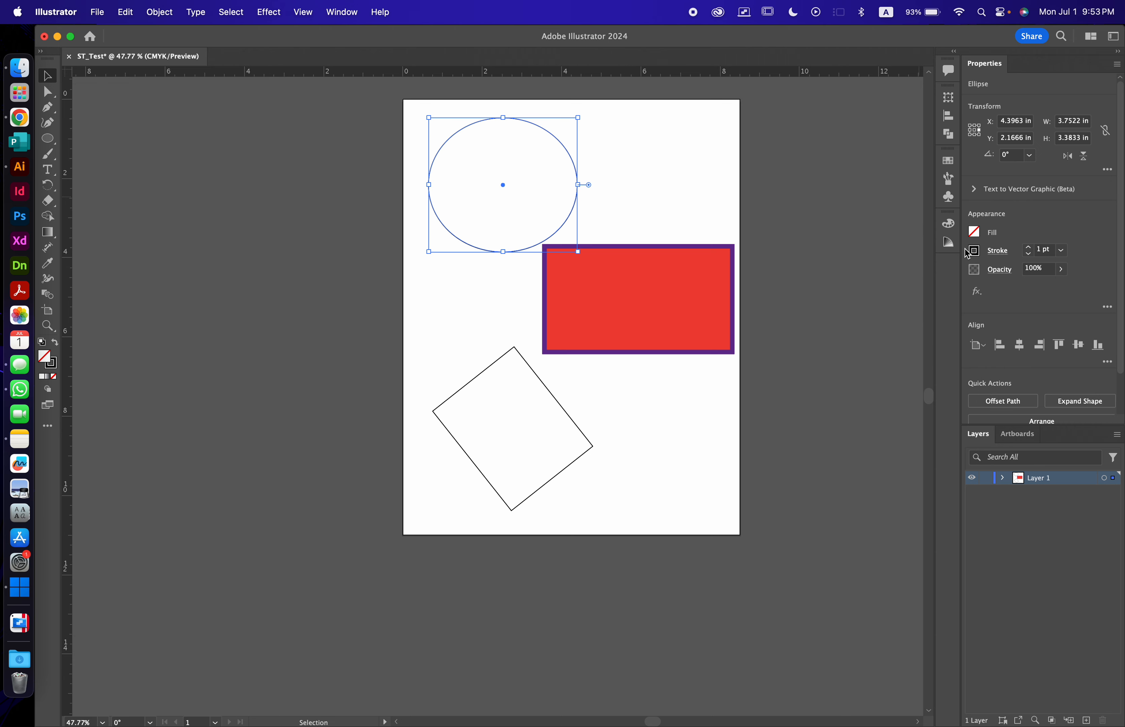
left_click(1027, 247)
left_click(1062, 251)
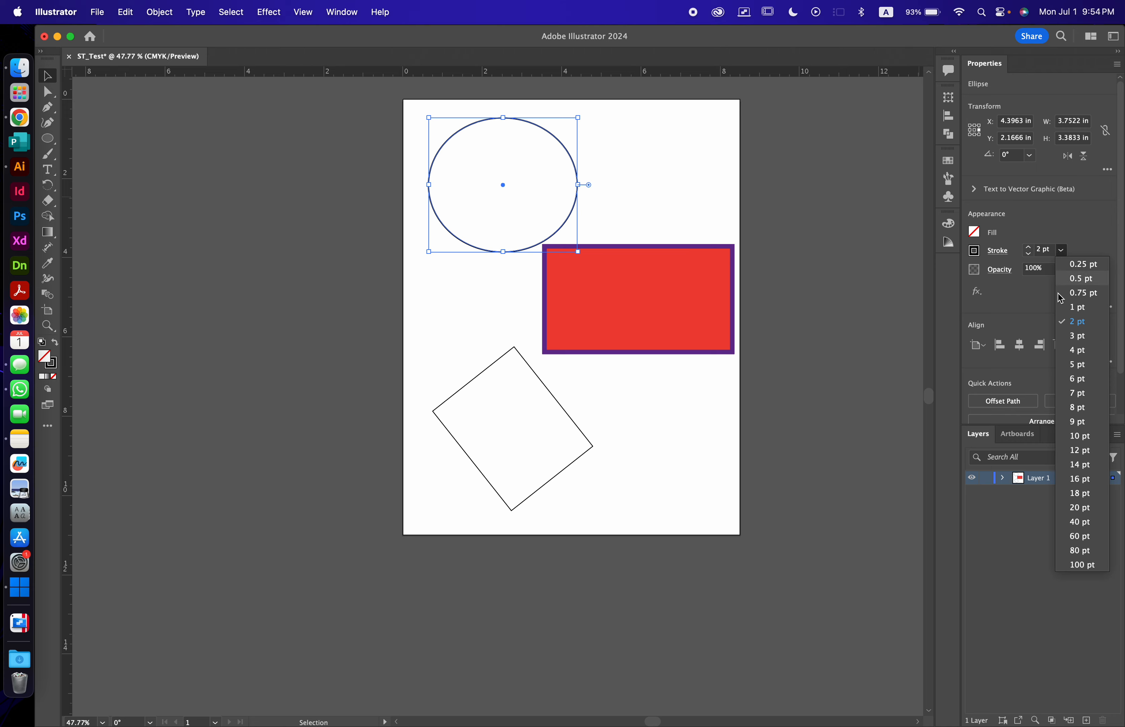
left_click(1077, 393)
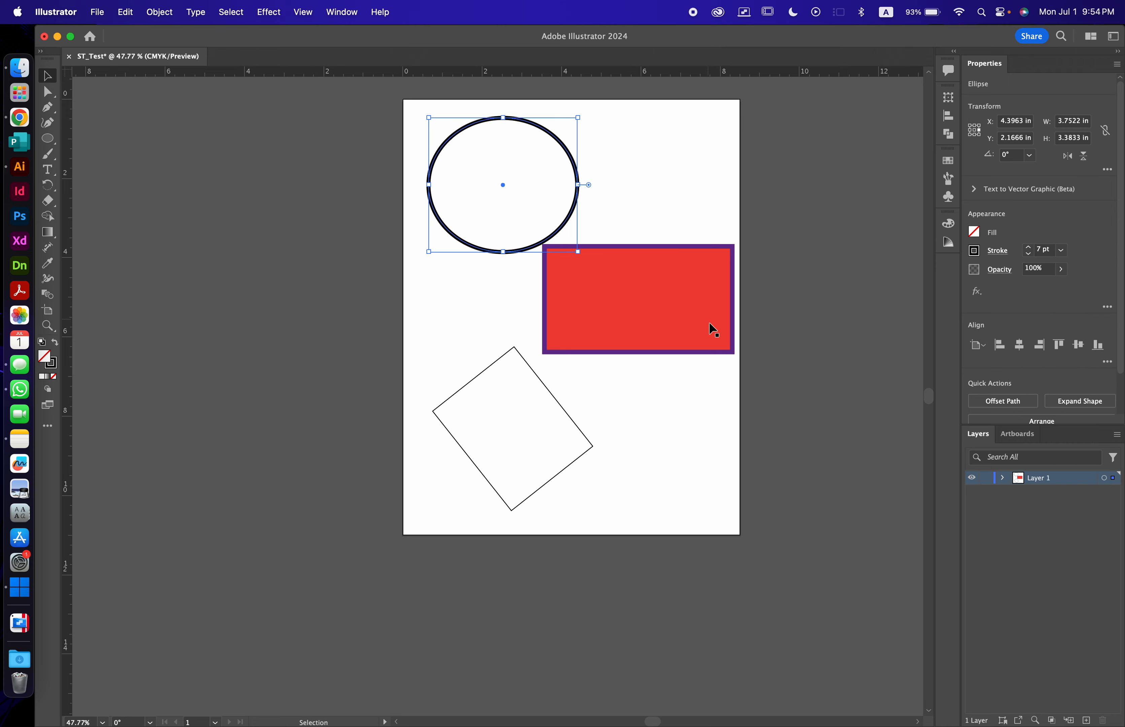
left_click(577, 219)
left_click_drag(567, 215, 616, 276)
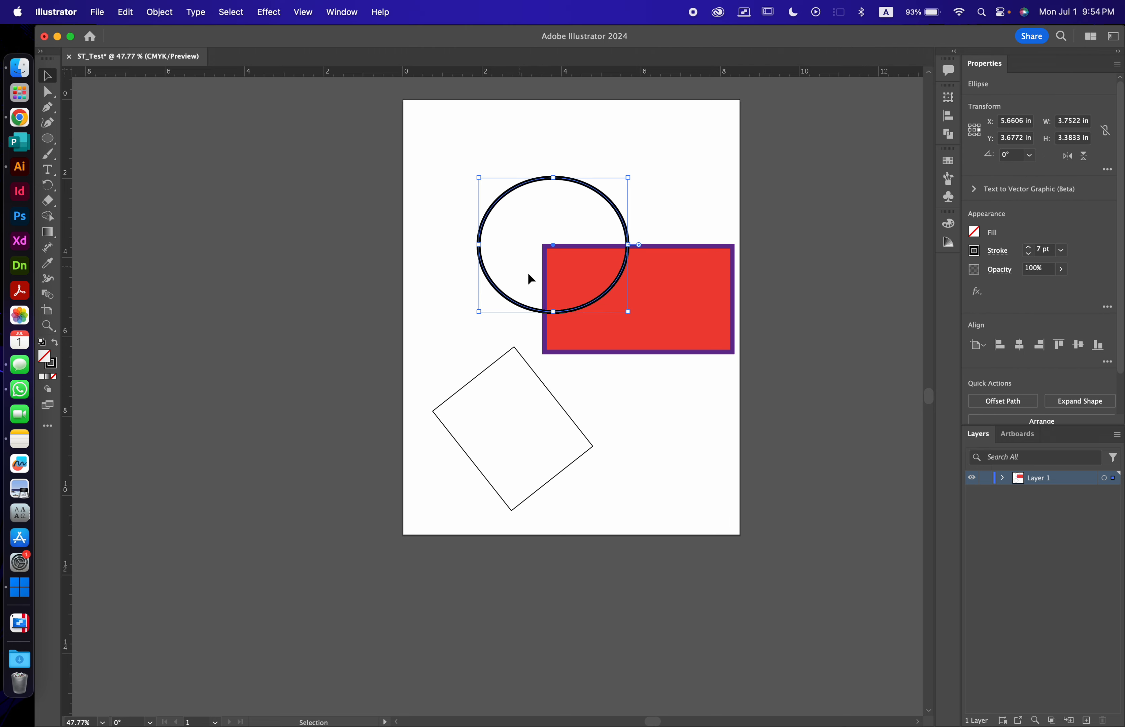
Fill the rotated rectangle with light orange, remove its stroke, and move it slightly up and left
left_click(533, 371)
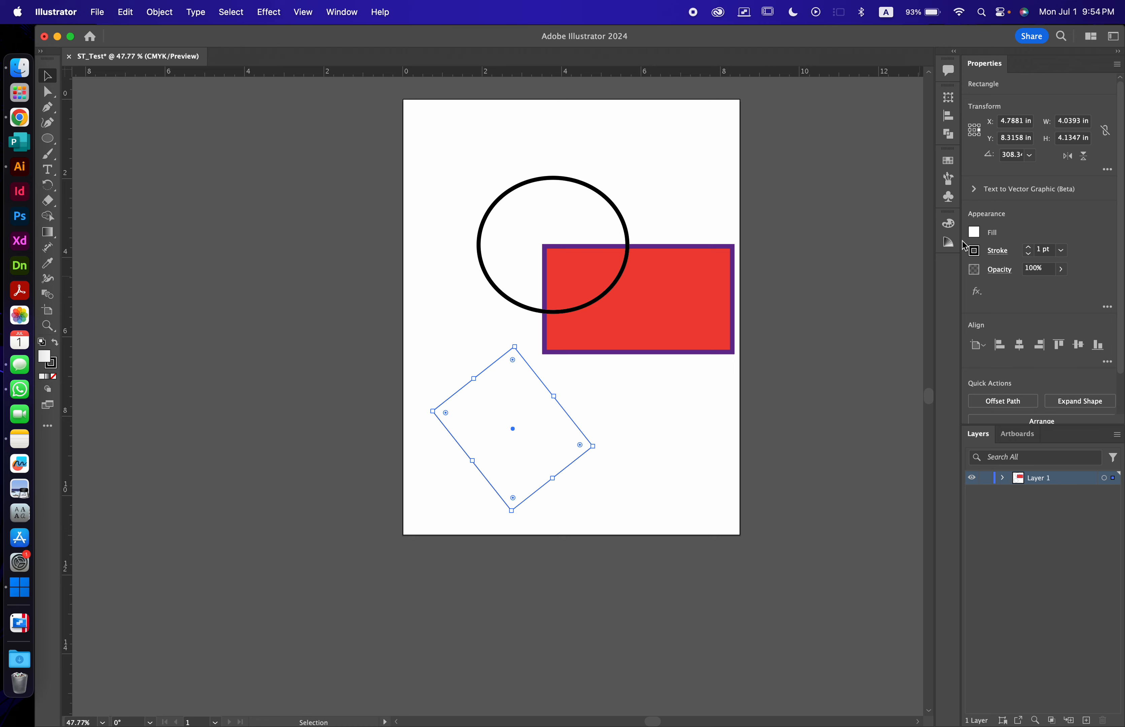
left_click(973, 233)
left_click(960, 279)
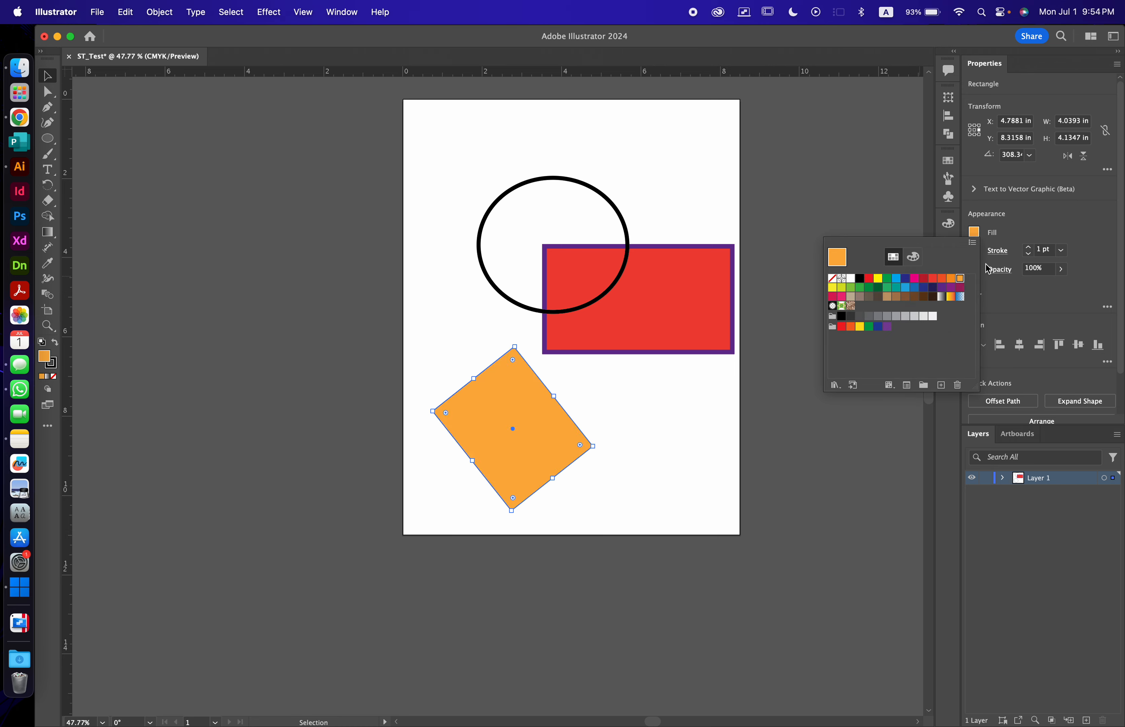
left_click(1013, 250)
left_click(974, 250)
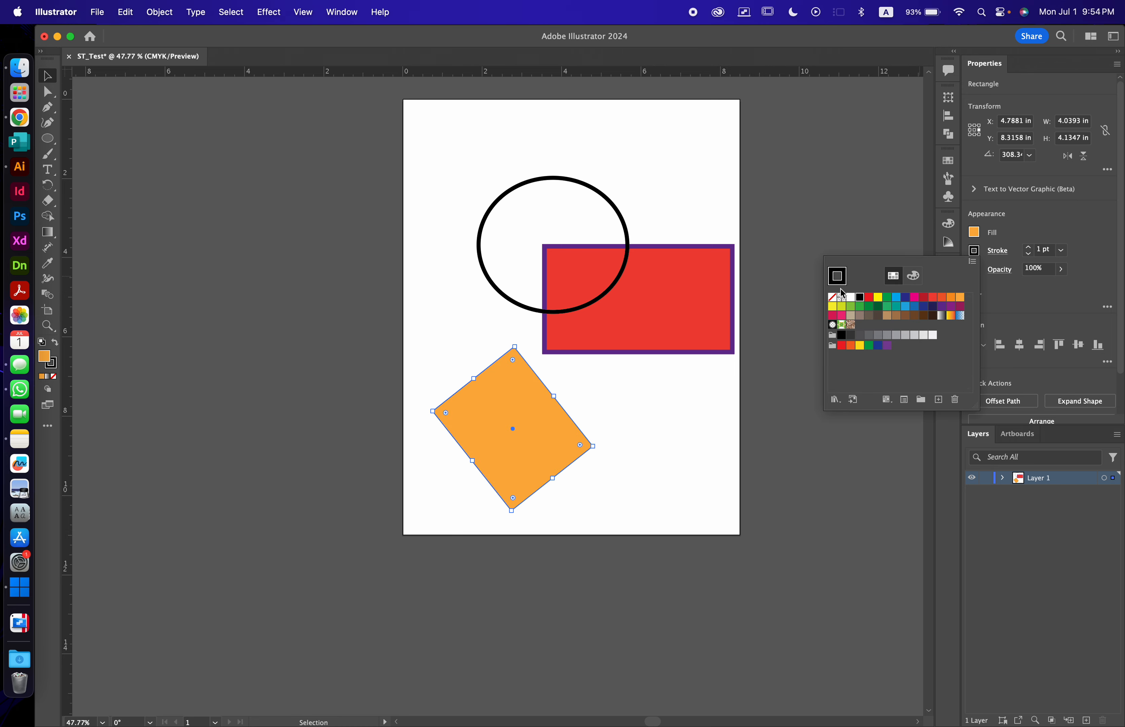
left_click(832, 297)
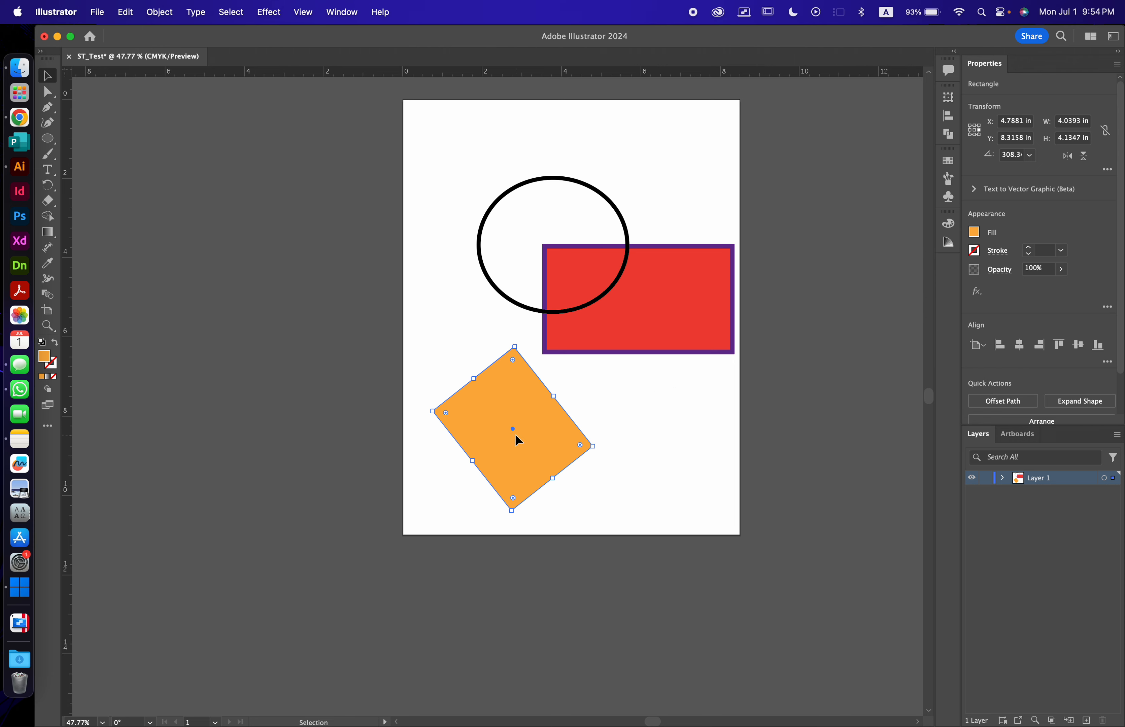
left_click_drag(516, 437, 498, 420)
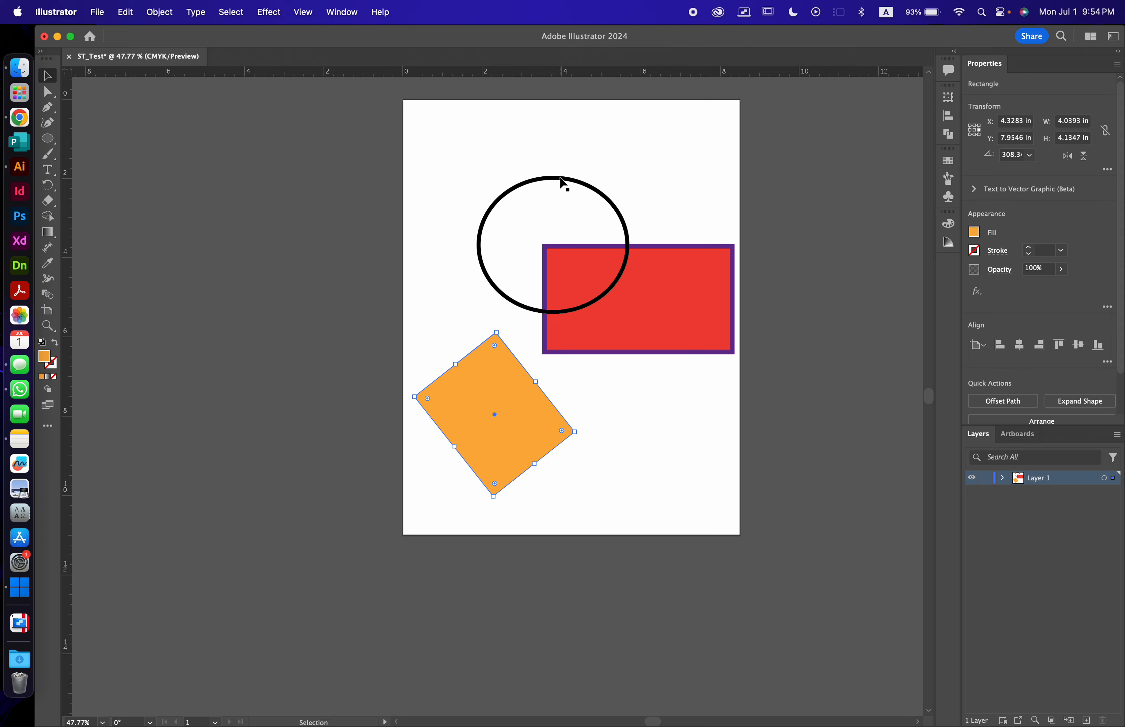
Reposition the unfilled ellipse by its outline several times, ending near the page's upper-left corner
left_click_drag(560, 179, 516, 116)
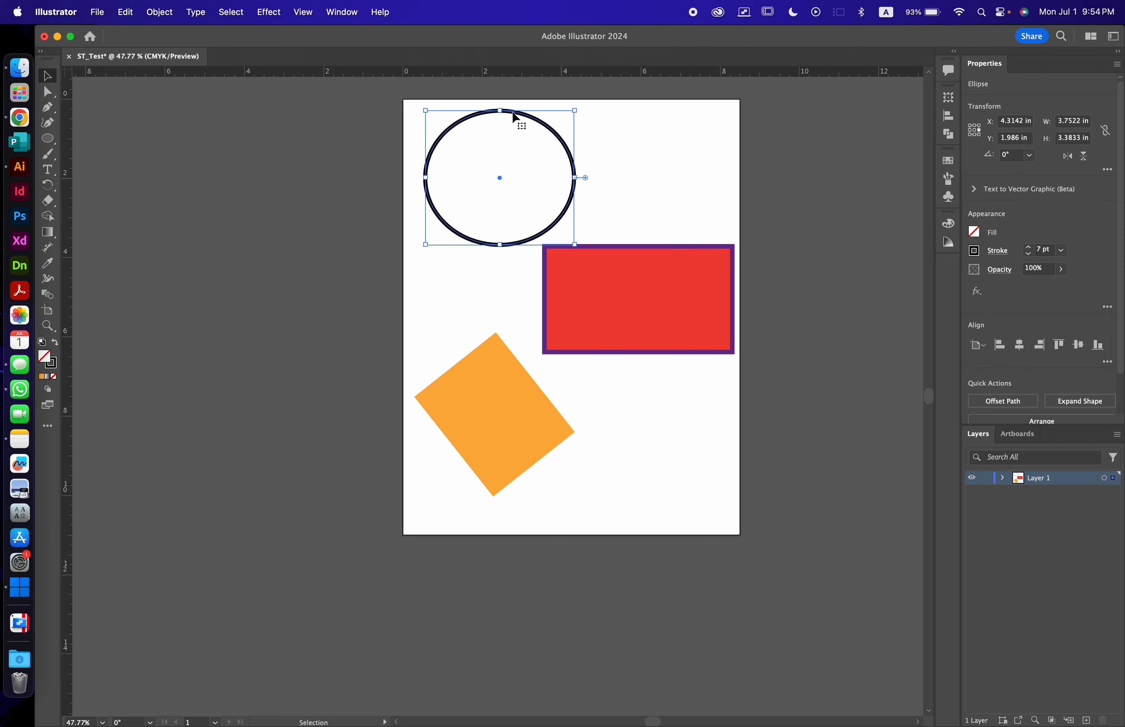
left_click(585, 156)
left_click(573, 163)
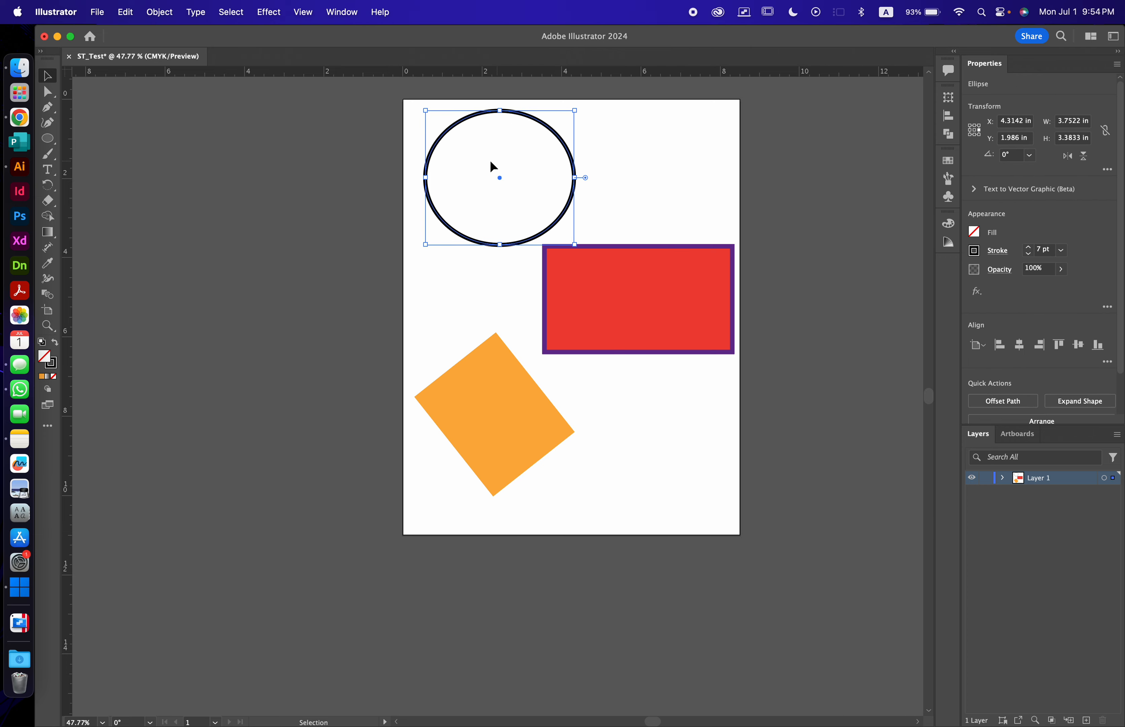
left_click(699, 161)
left_click(575, 171)
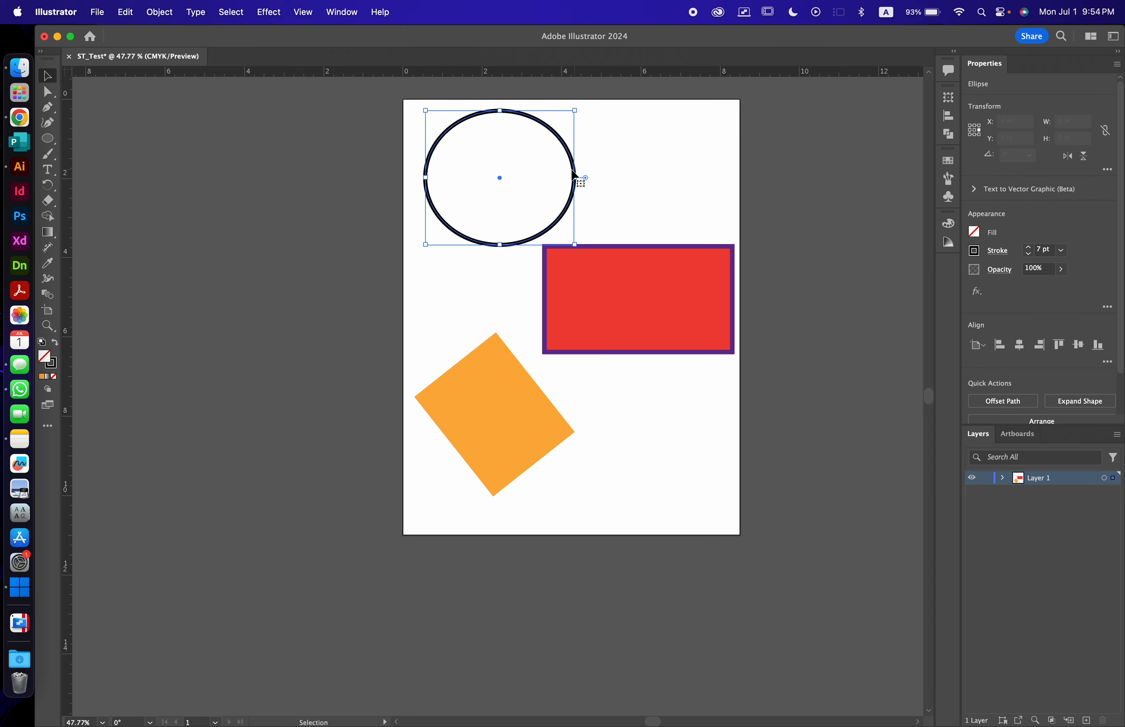
left_click(579, 168)
left_click_drag(576, 171, 602, 231)
left_click(350, 171)
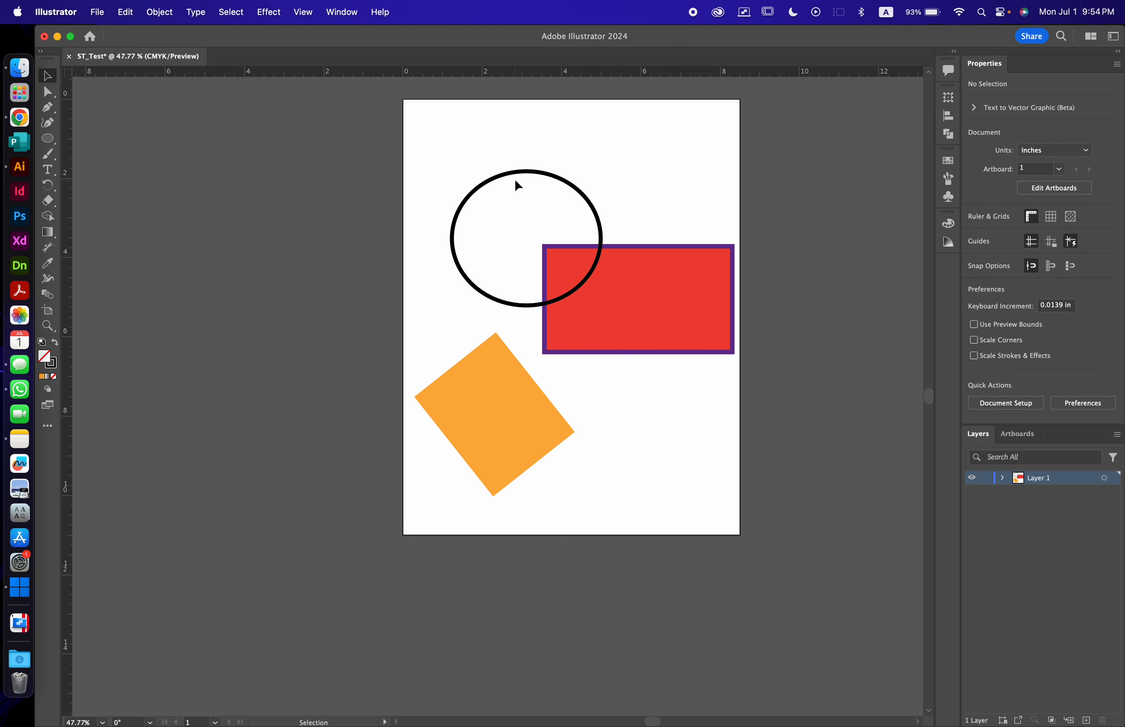
left_click_drag(520, 178, 484, 109)
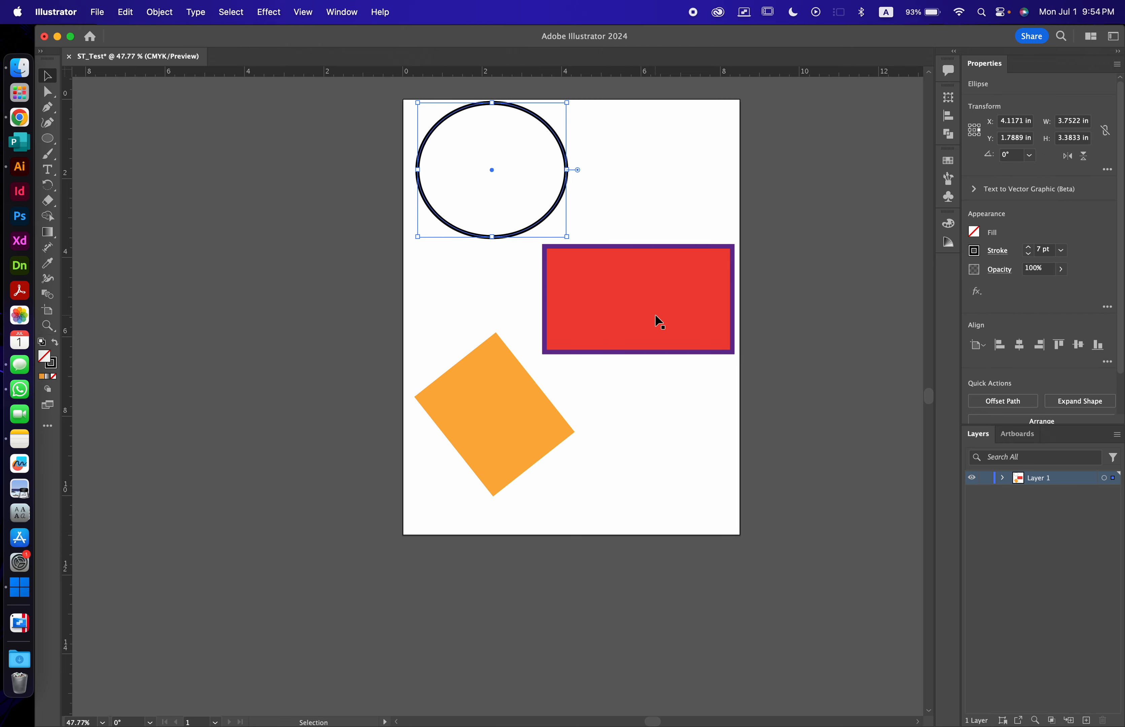
Move the red rectangle slightly up and right, resize it to about 3.78 by 2.29 in, and deselect it
mouse_move(656, 313)
left_mouse_down()
mouse_move(747, 312)
mouse_move(736, 299)
mouse_move(659, 294)
left_mouse_up()
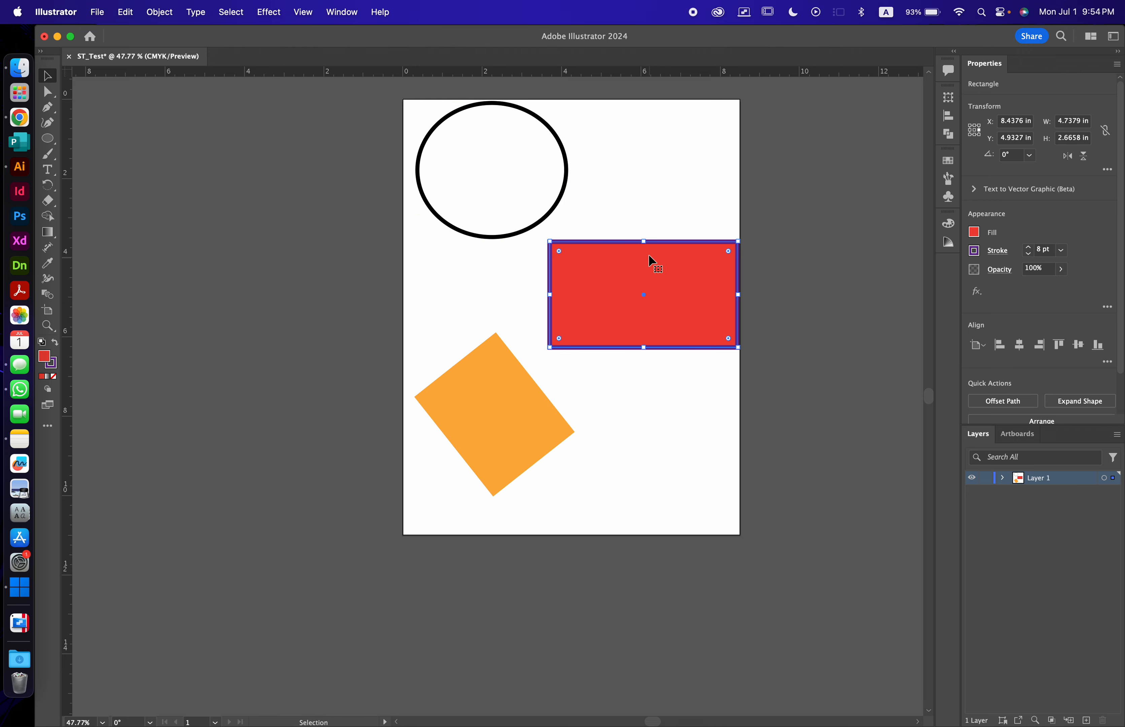
mouse_move(644, 240)
left_mouse_down()
mouse_move(644, 271)
mouse_move(645, 236)
left_mouse_up()
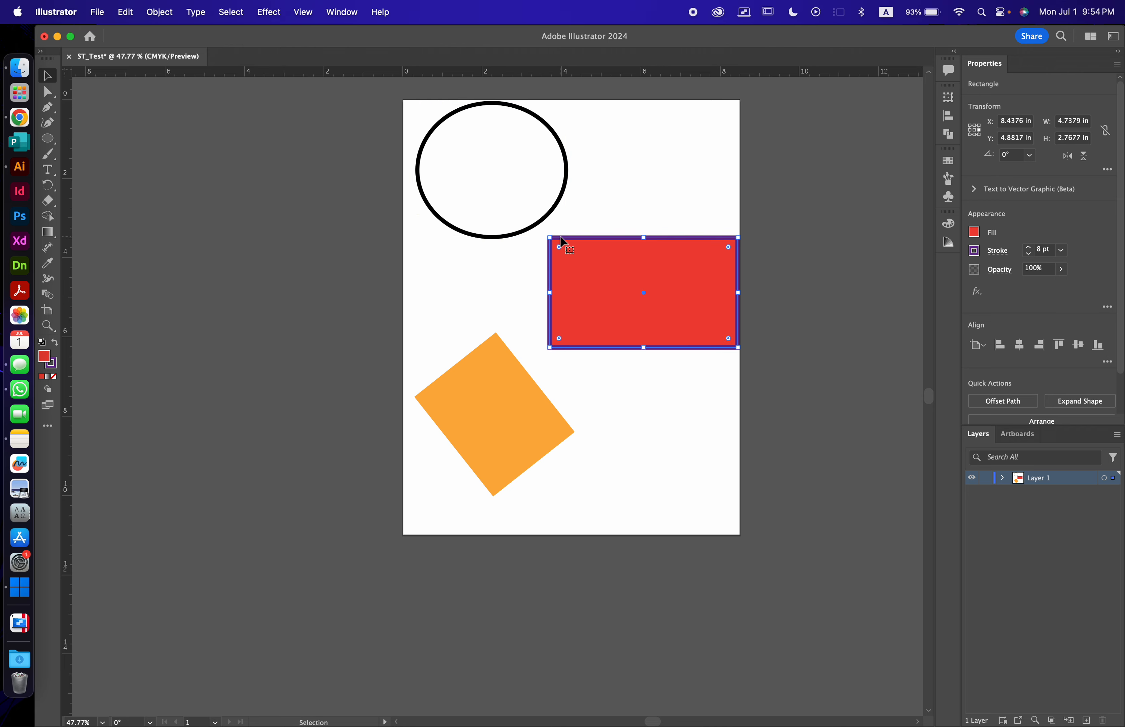
left_click_drag(550, 239, 631, 272)
left_click(175, 165)
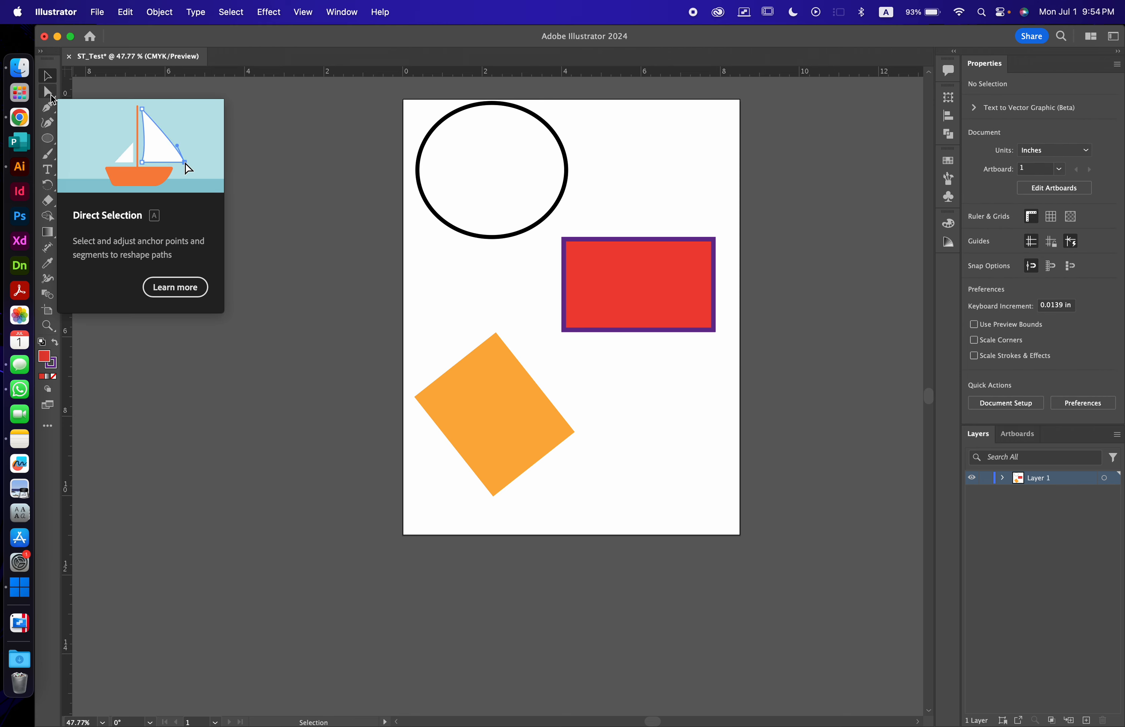
Reshape the red rectangle with Direct Selection by moving its four corner anchors into a crossed bow-tie shape
left_click(50, 95)
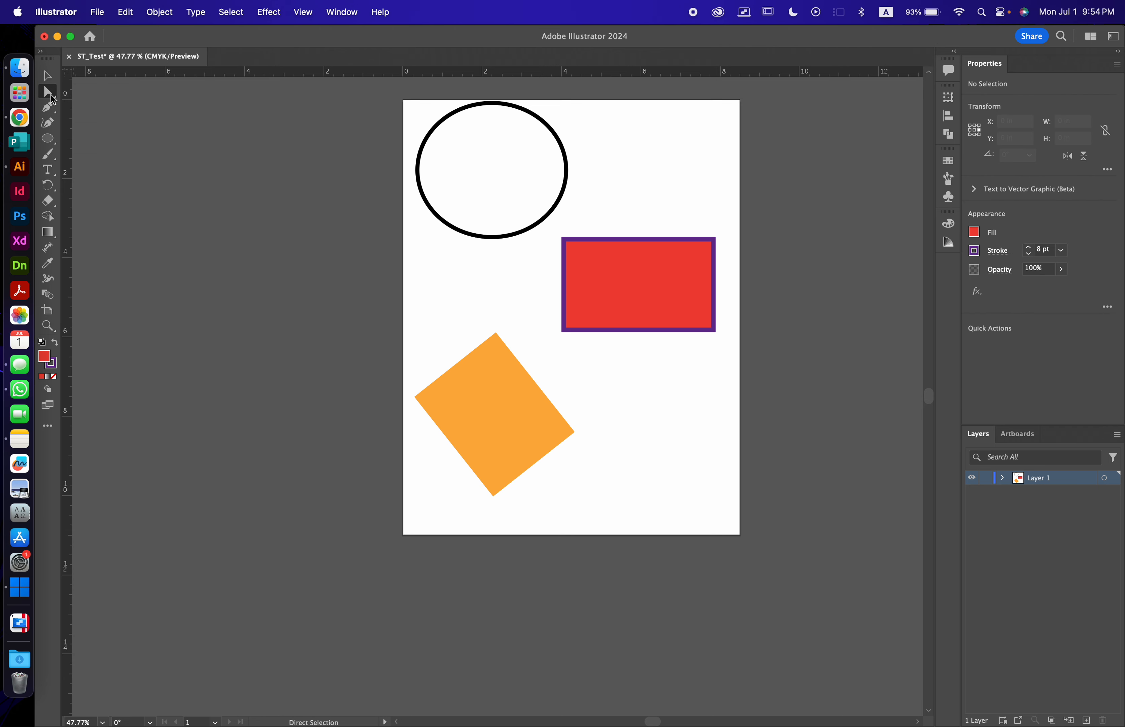
left_click(661, 266)
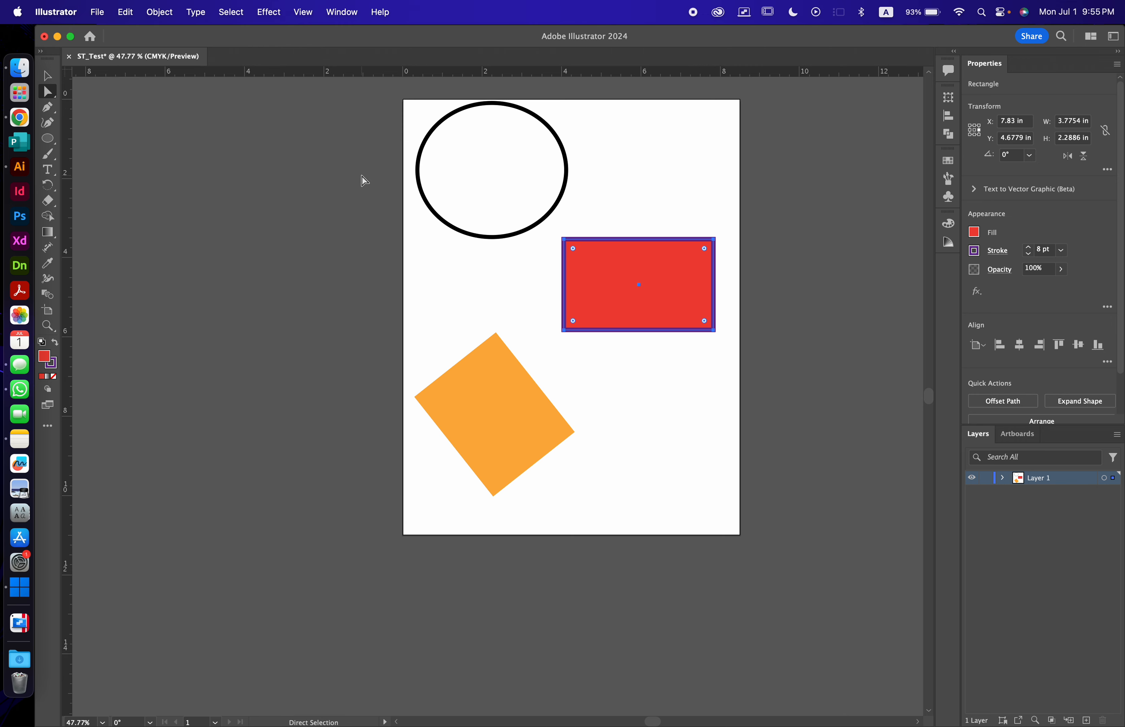
left_click(714, 239)
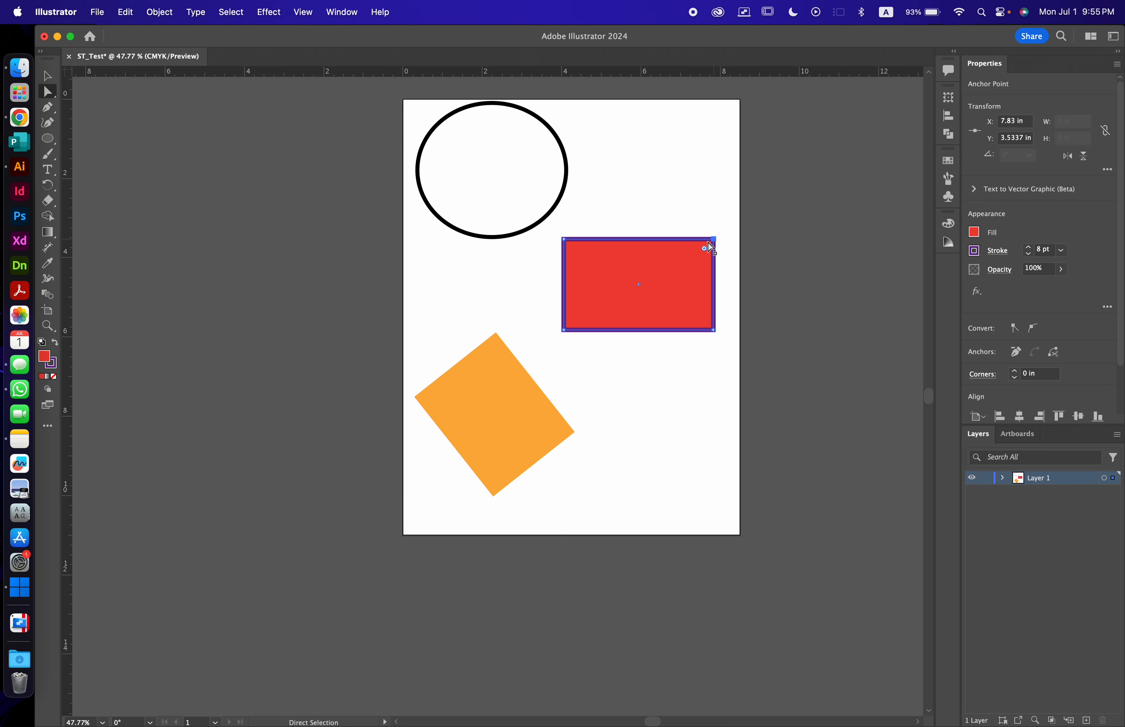
left_click_drag(714, 240, 808, 267)
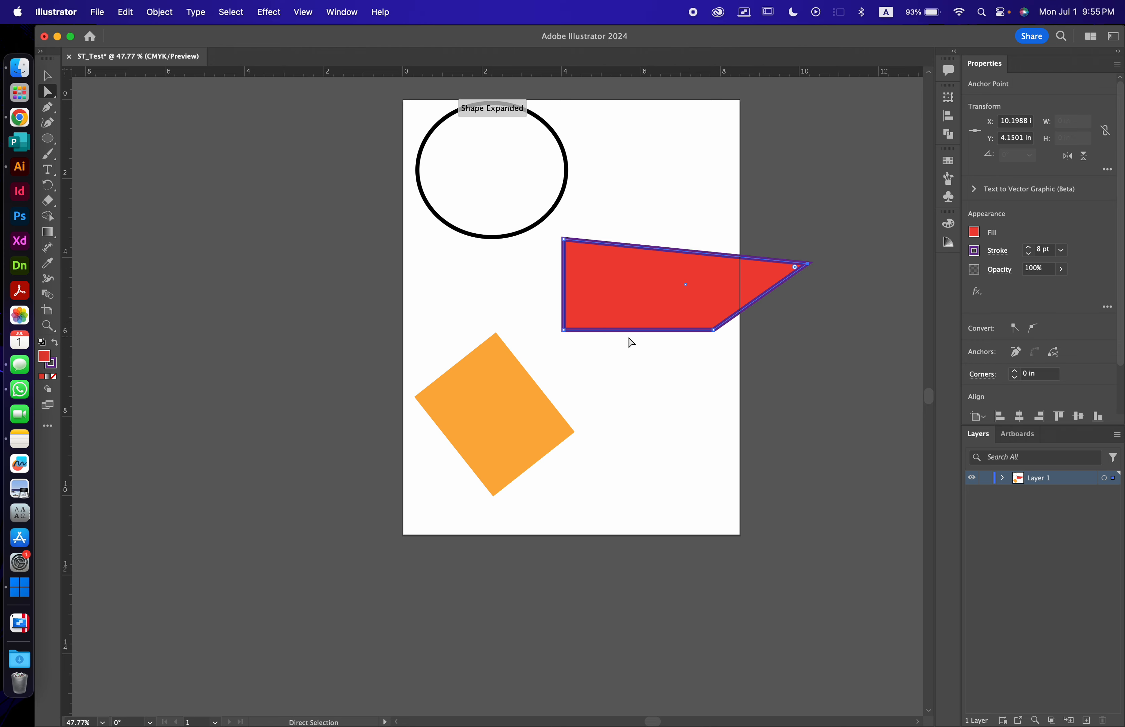
left_click_drag(565, 333, 676, 429)
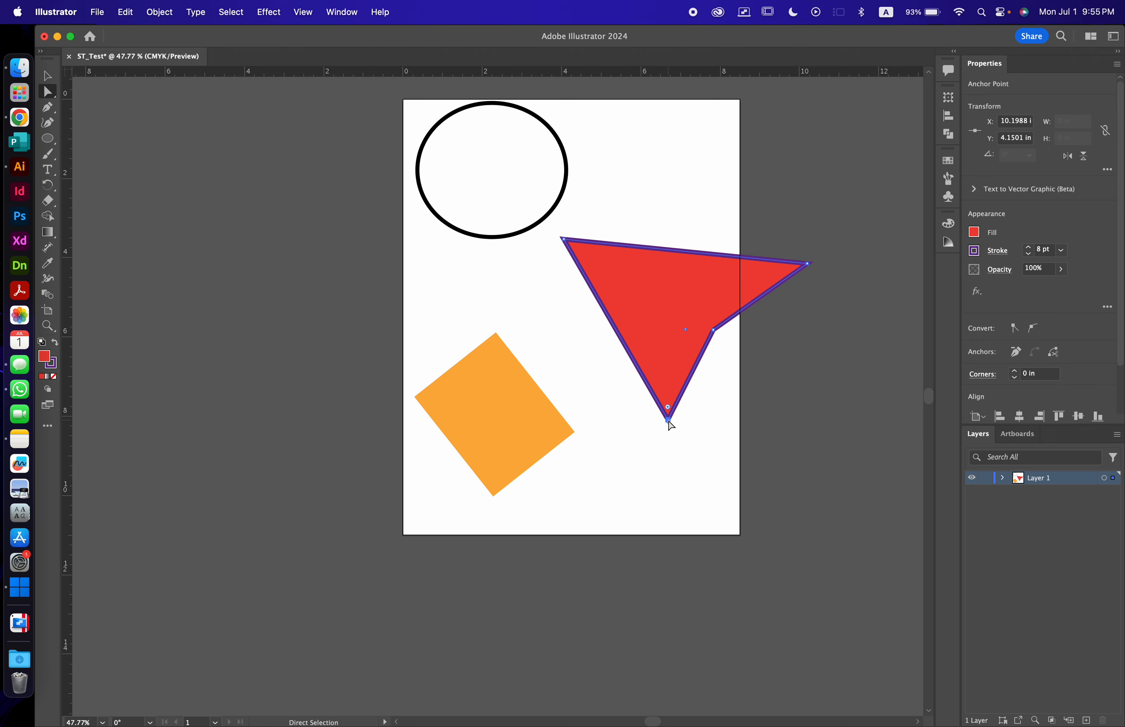
left_click_drag(714, 329, 644, 175)
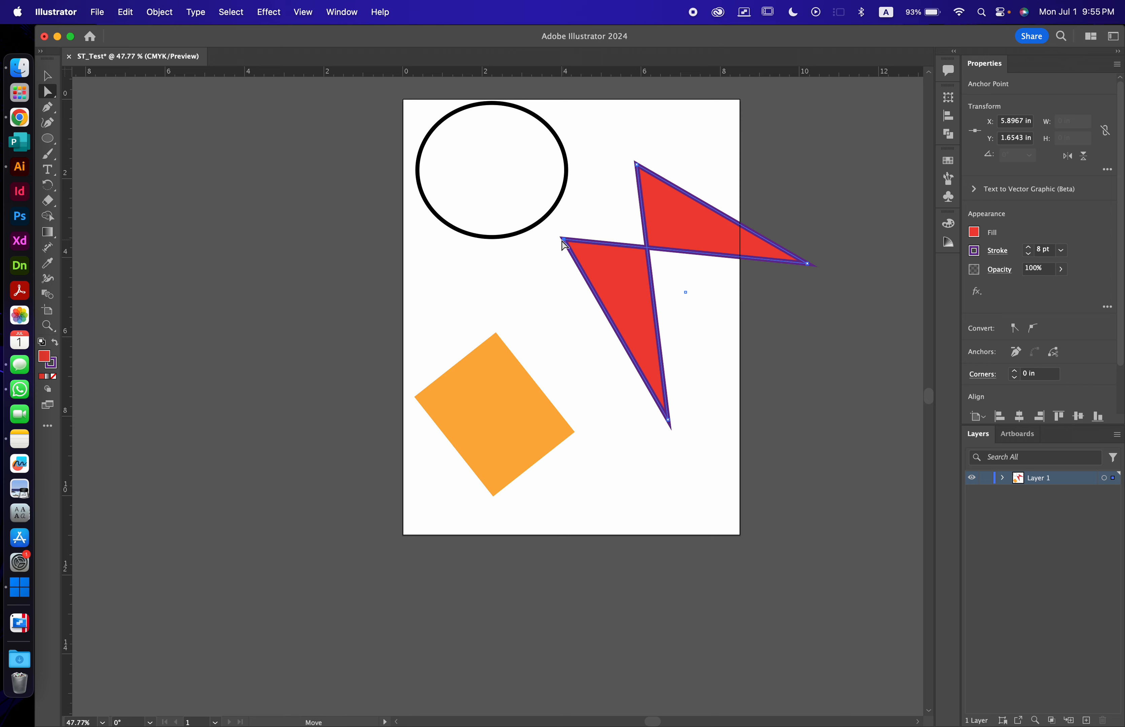
left_click_drag(563, 240, 529, 254)
Scale the whole bow-tie shape down, and pull its top anchor upward and its left anchor outward with Direct Selection
left_click(47, 76)
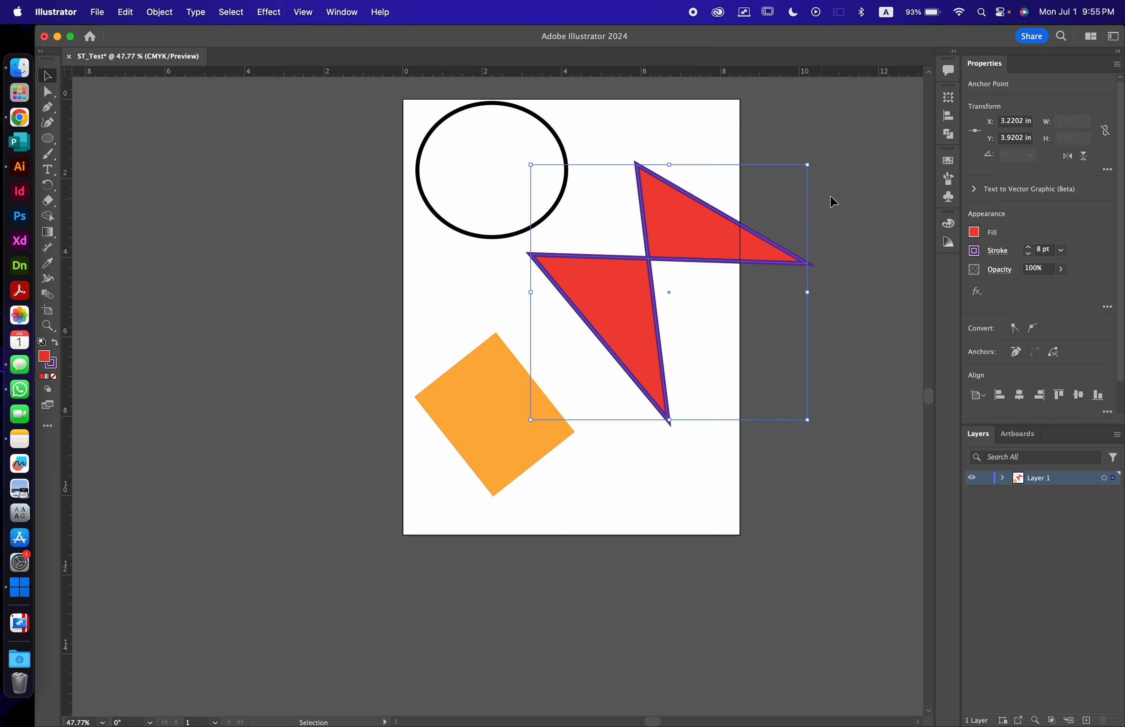
left_click_drag(808, 165, 690, 222)
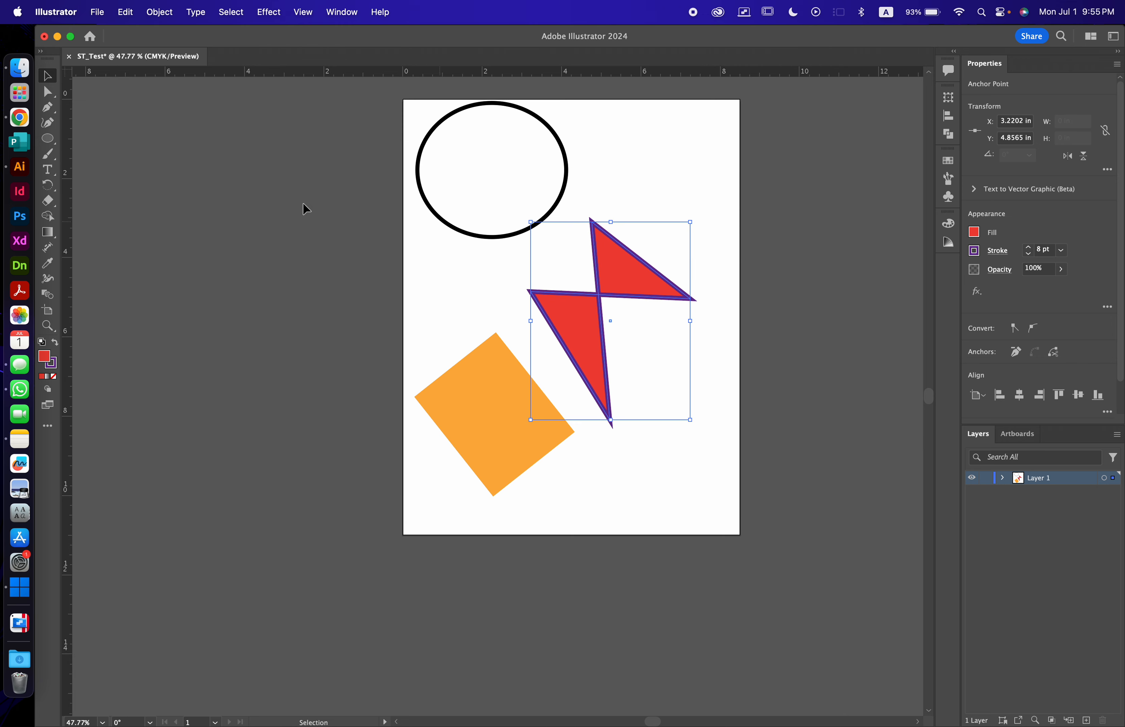
left_click(47, 91)
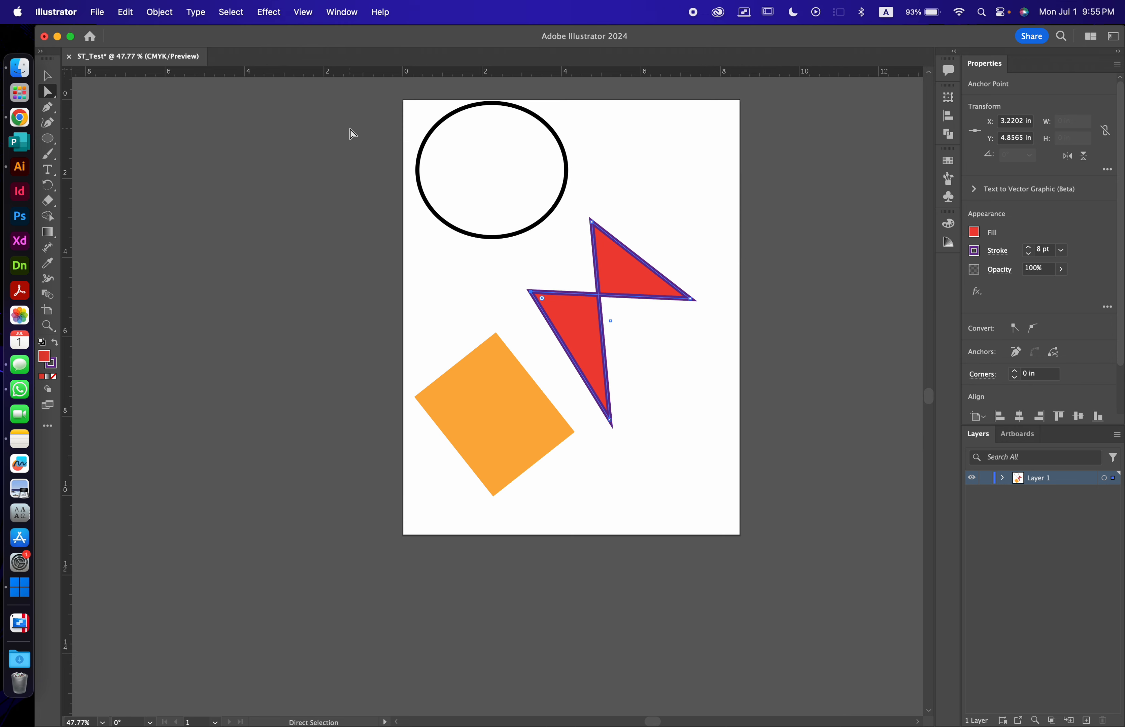
left_click(591, 221)
left_click_drag(592, 221, 608, 185)
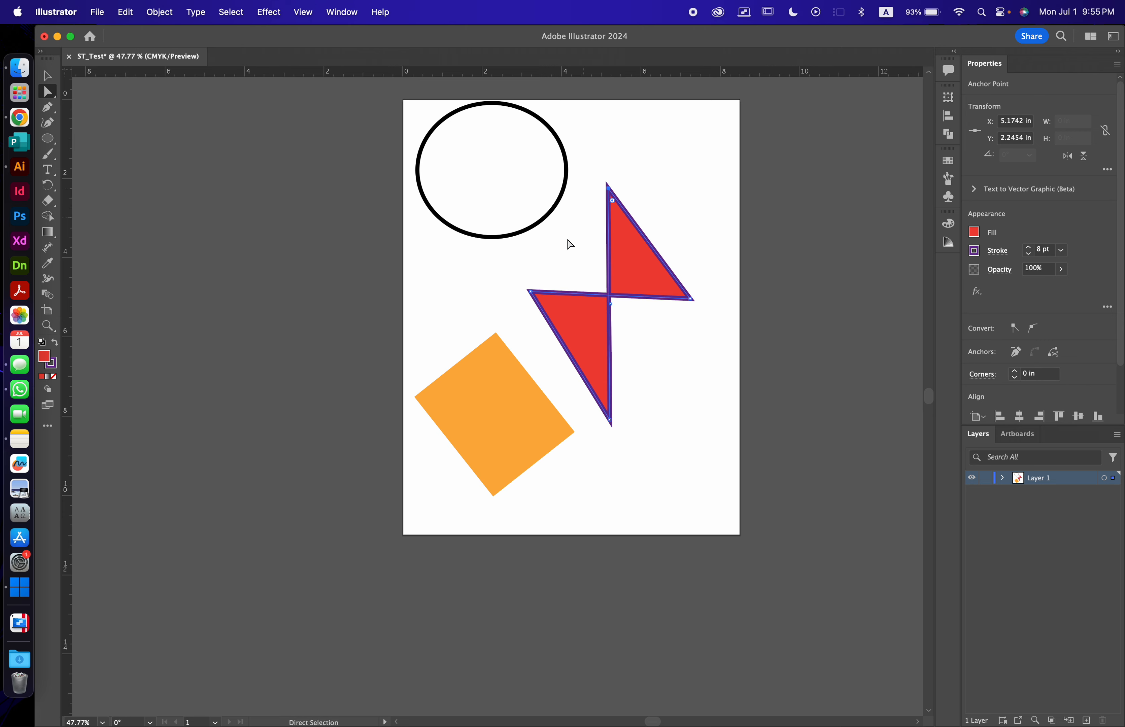
left_click_drag(535, 294, 505, 292)
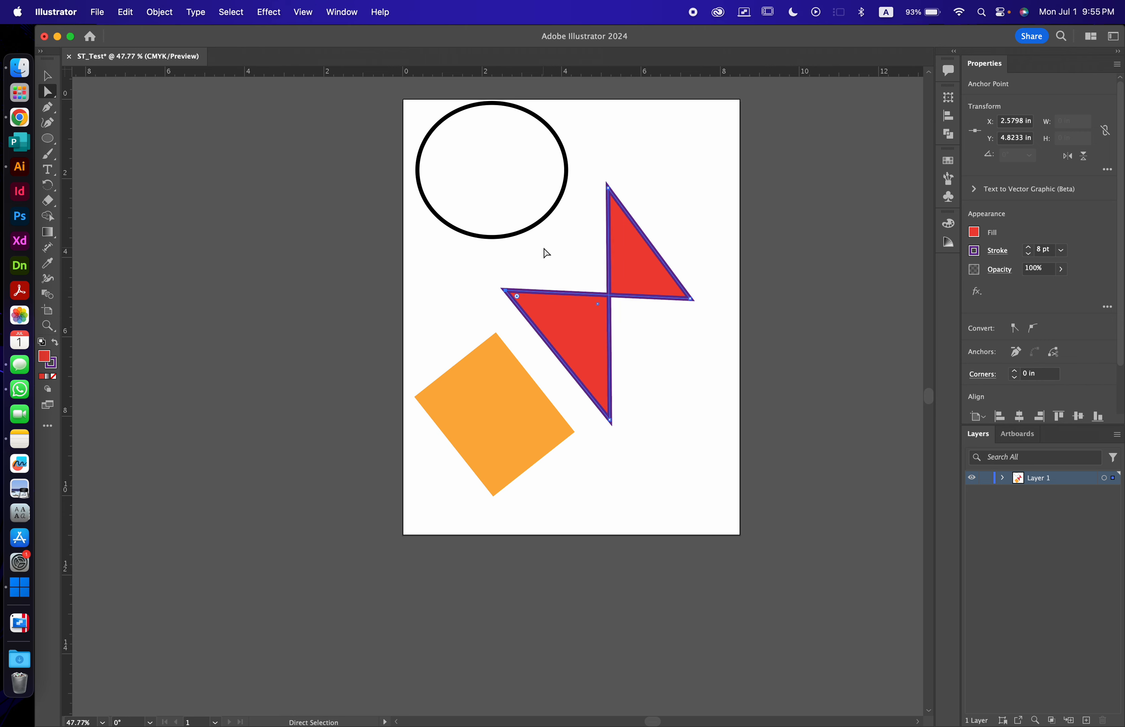
Deselect the bow-tie and save the artwork as ST_Test.ai, Illustrator 2020 version, in a new folder named "Grapich Design Class" inside Documents
left_click(546, 254)
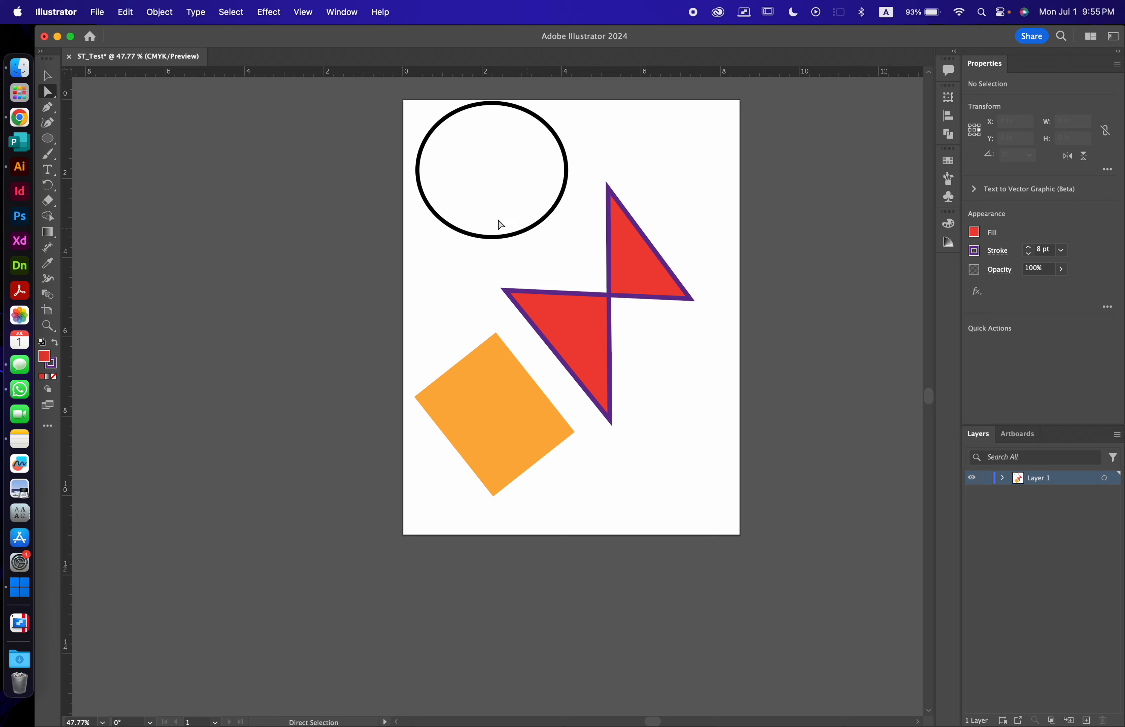
left_click(97, 13)
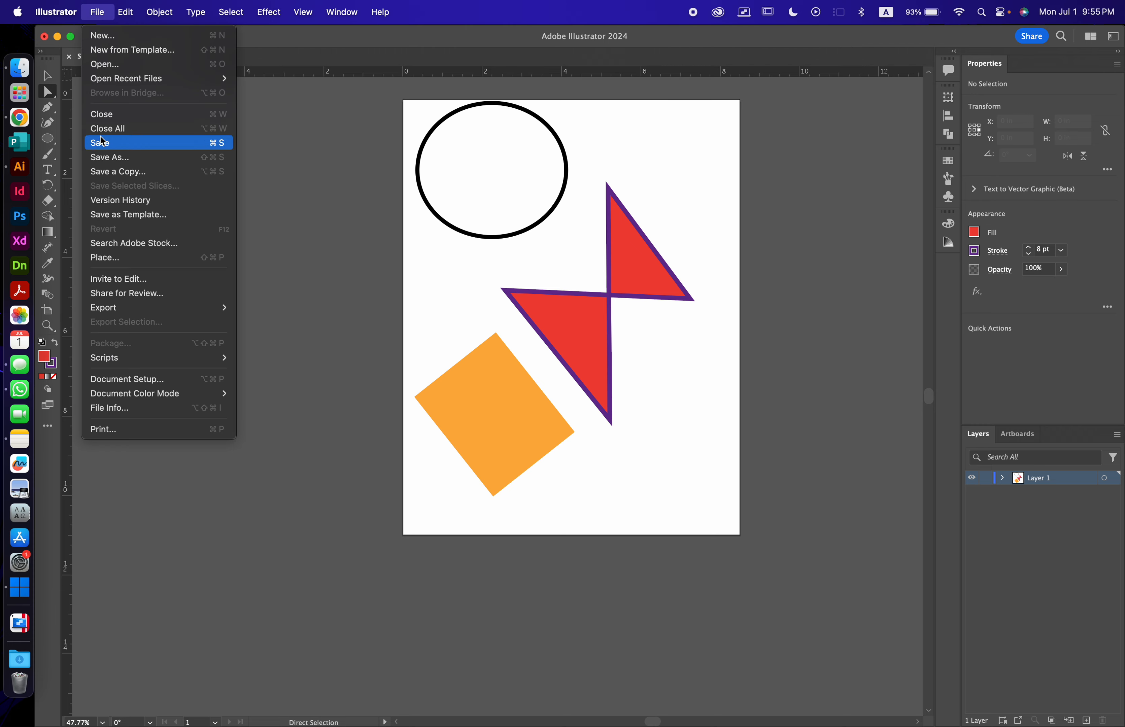
left_click(105, 158)
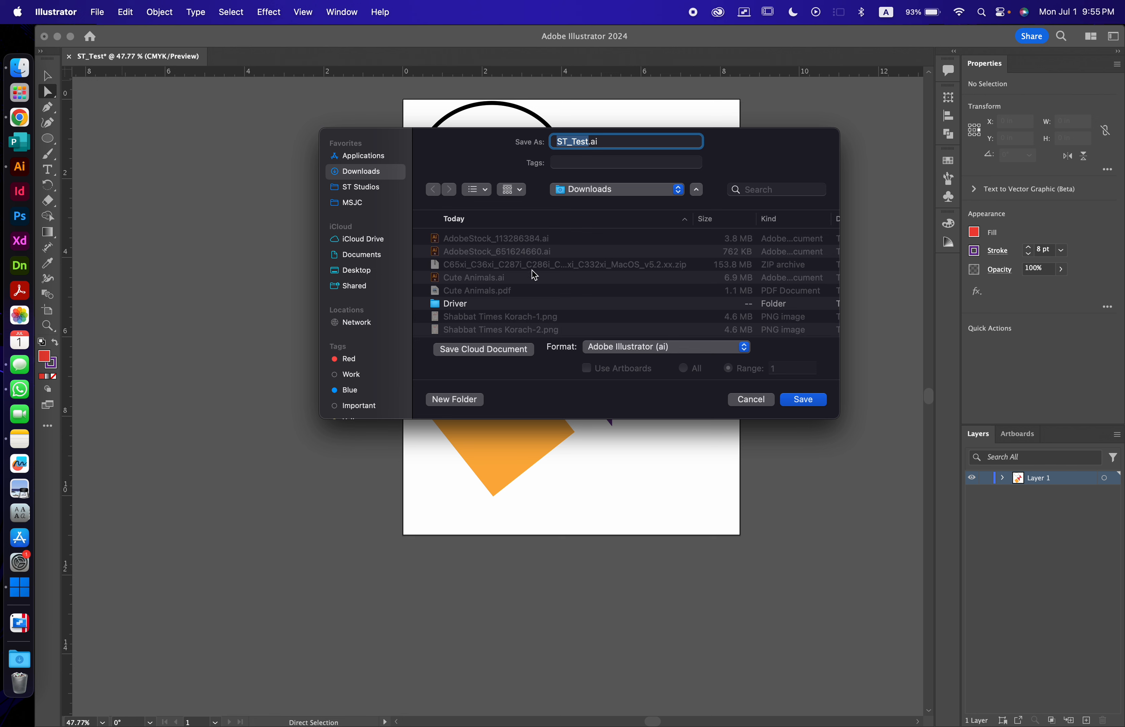
left_click(359, 256)
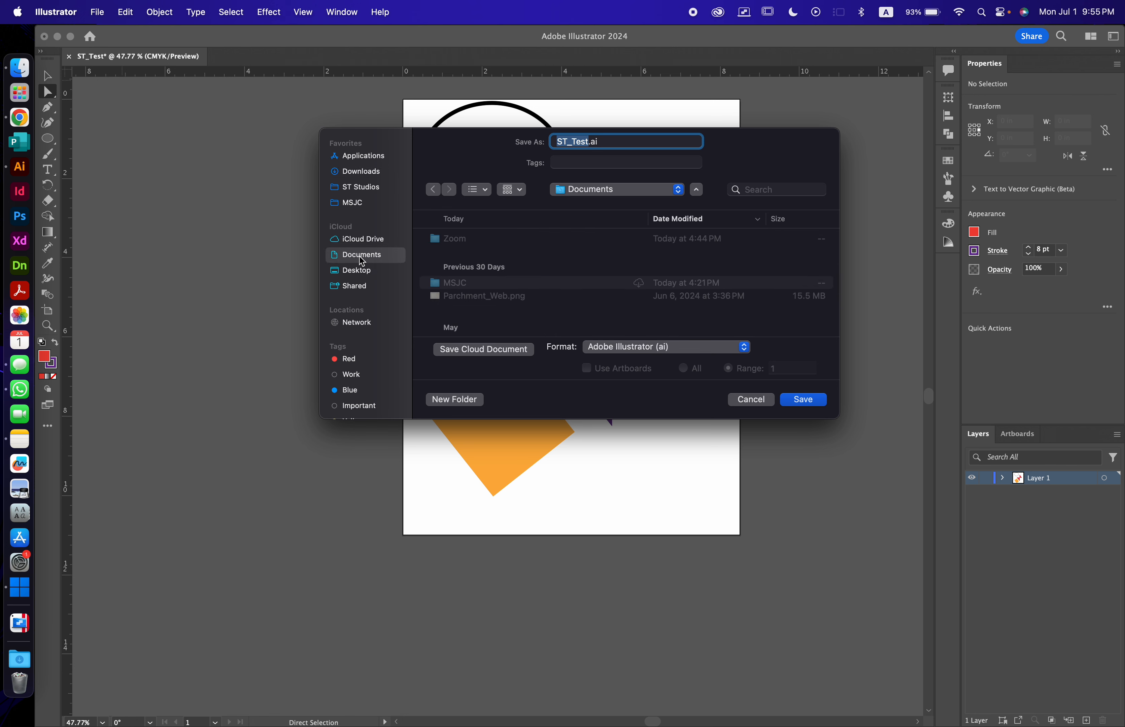
left_click(467, 399)
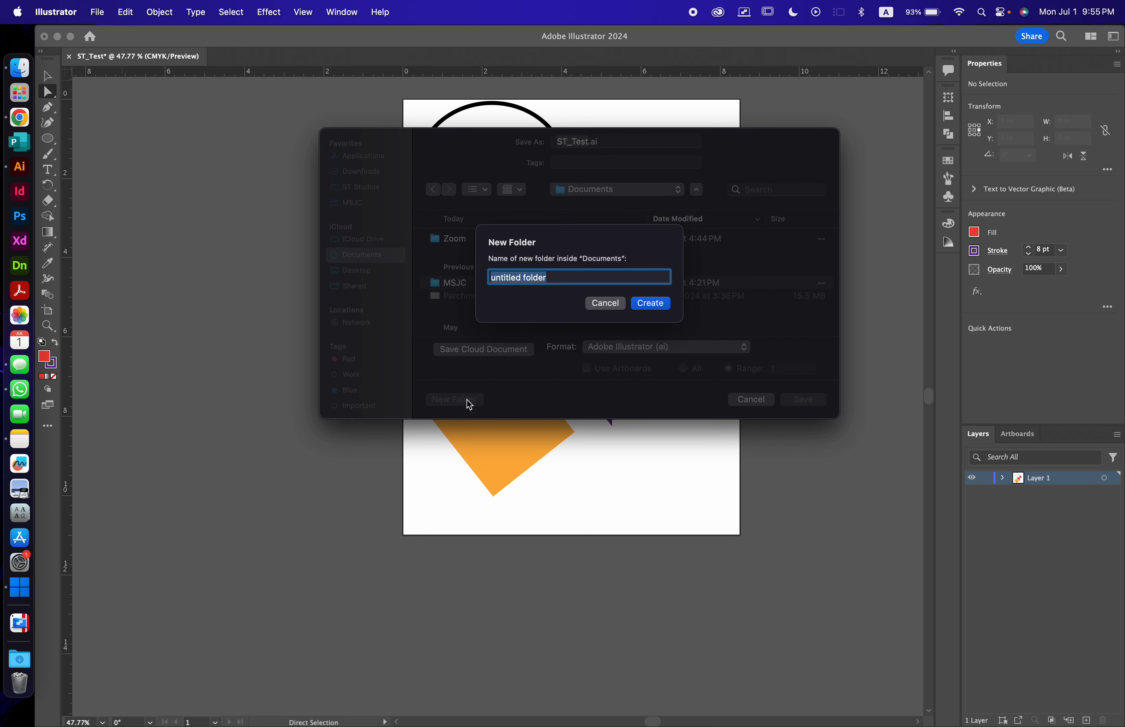
type("Grapich Design Class")
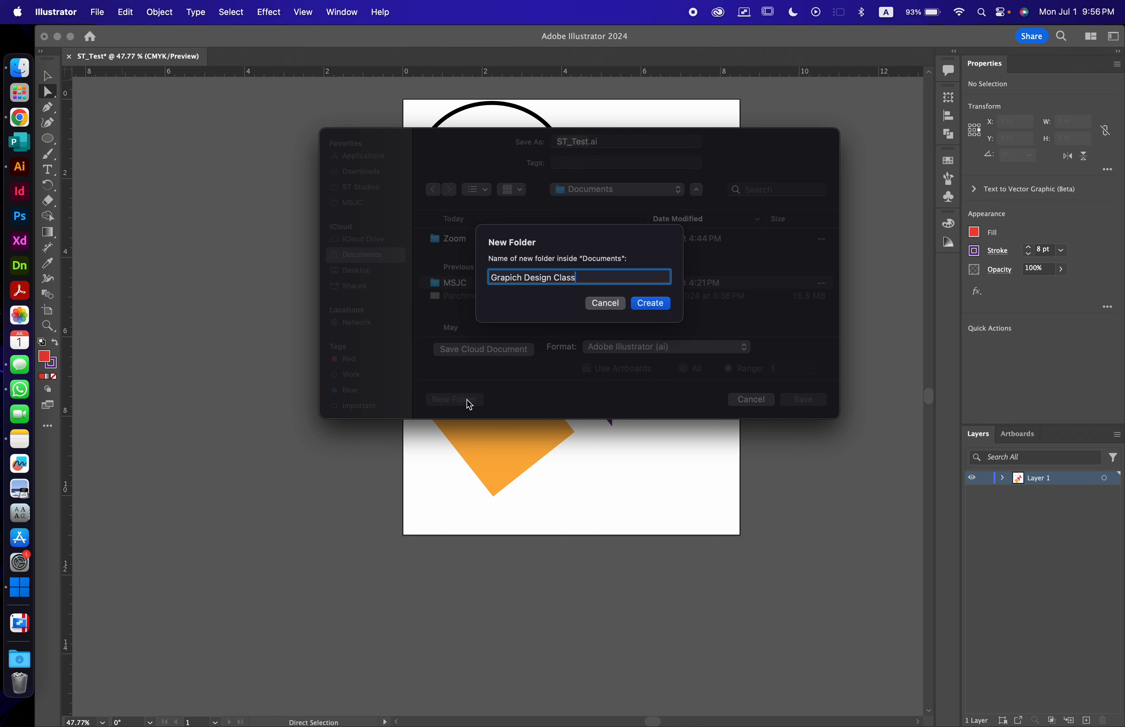
left_click(651, 305)
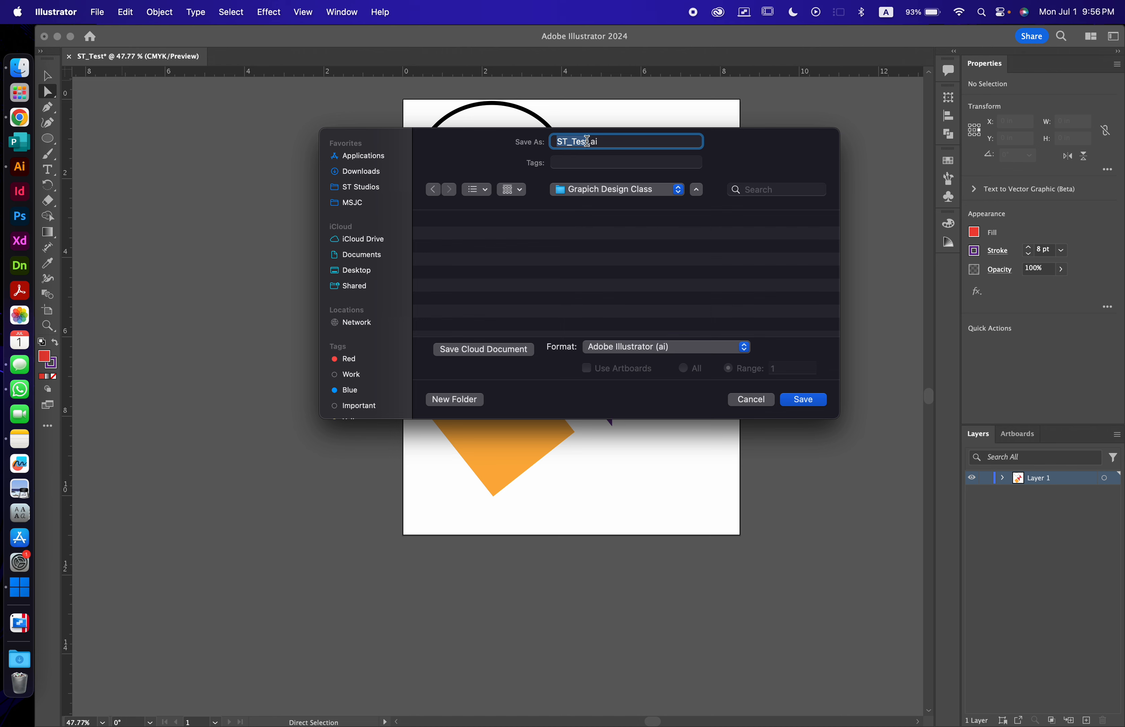
left_click(810, 406)
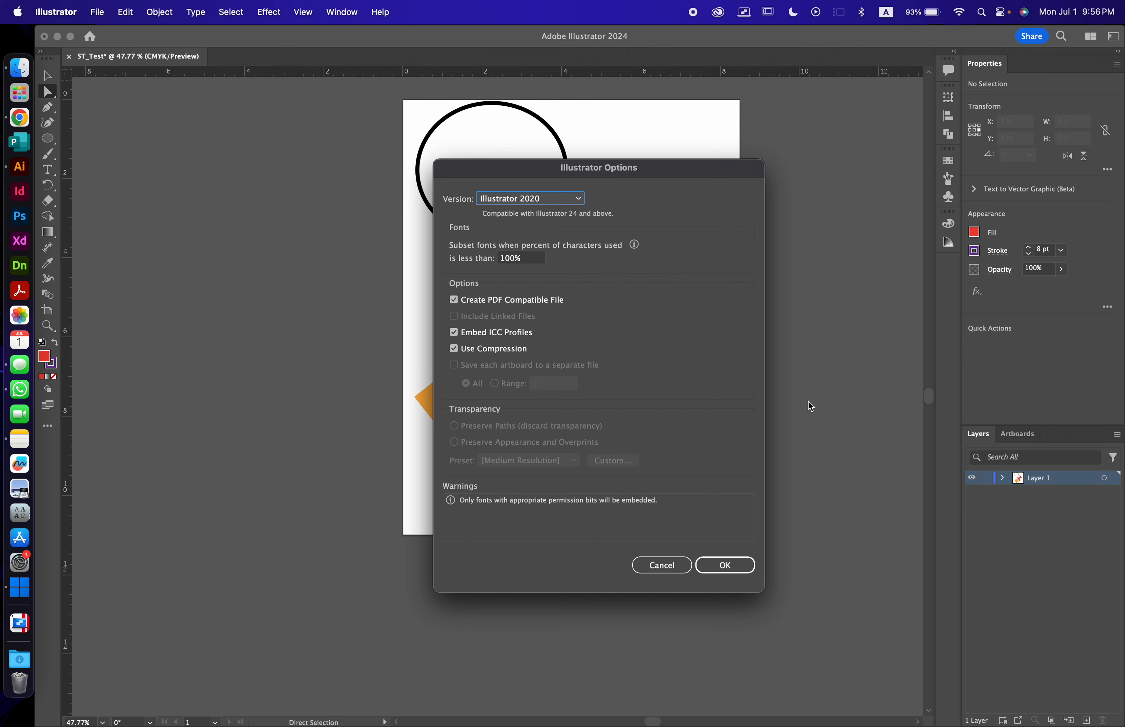
left_click(722, 560)
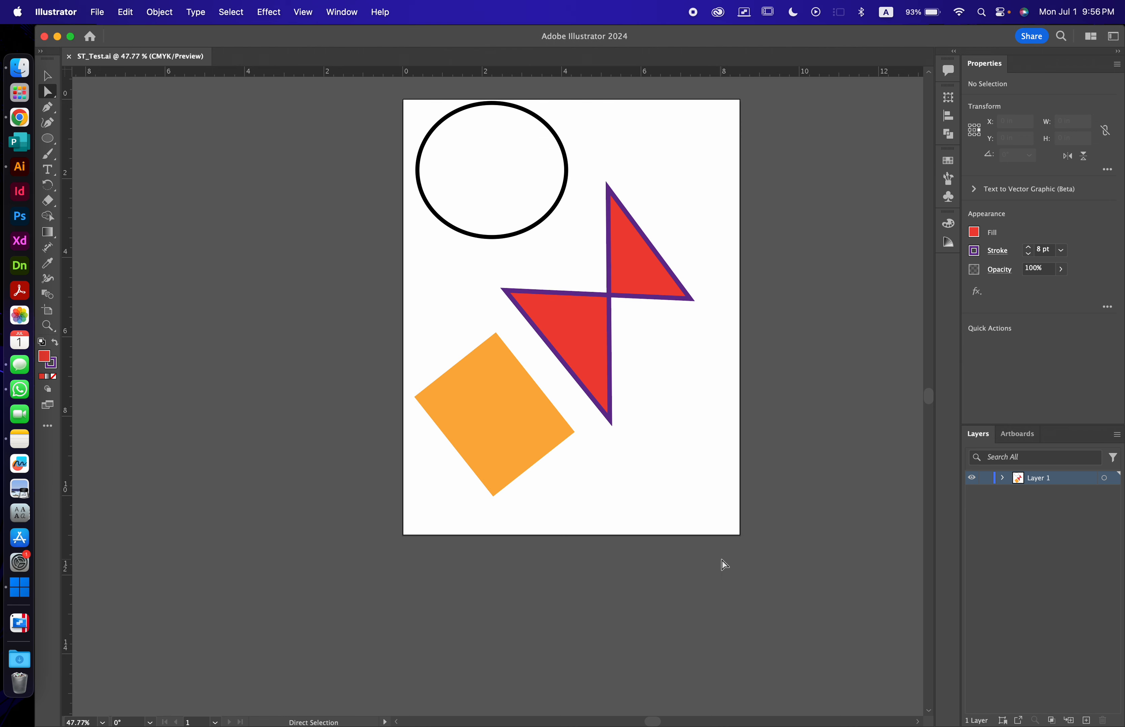